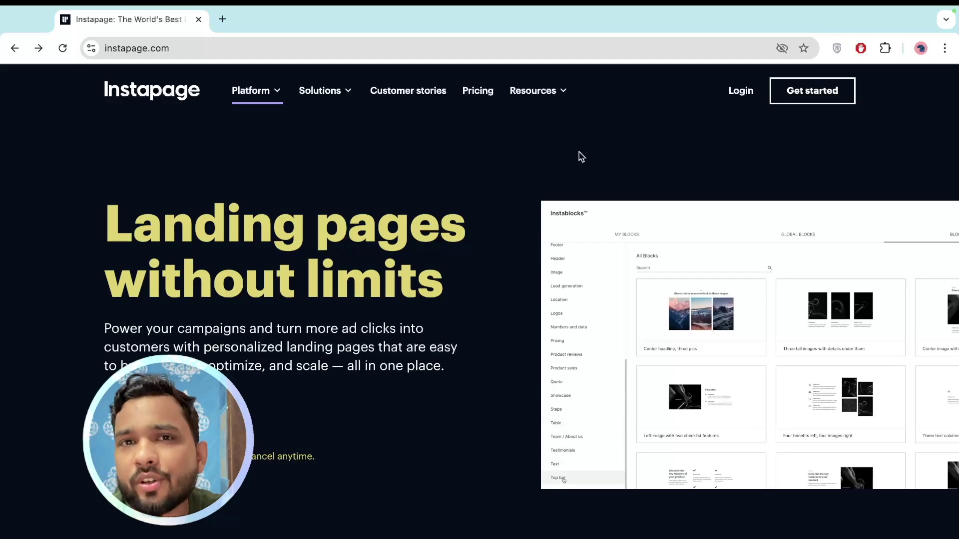
# Step: Log in to the Instapage dashboard and start creating a new standard landing page
pyautogui.click(804, 95)
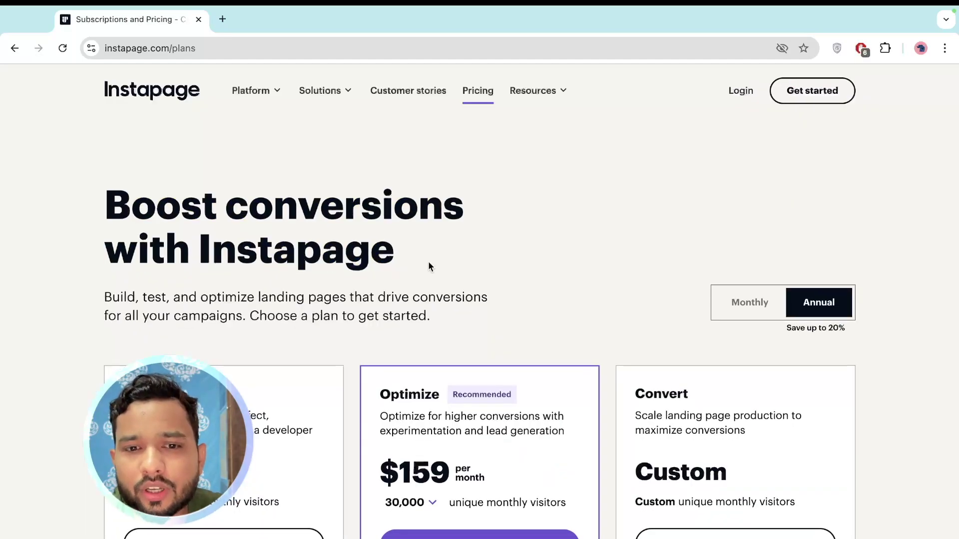
pyautogui.click(741, 93)
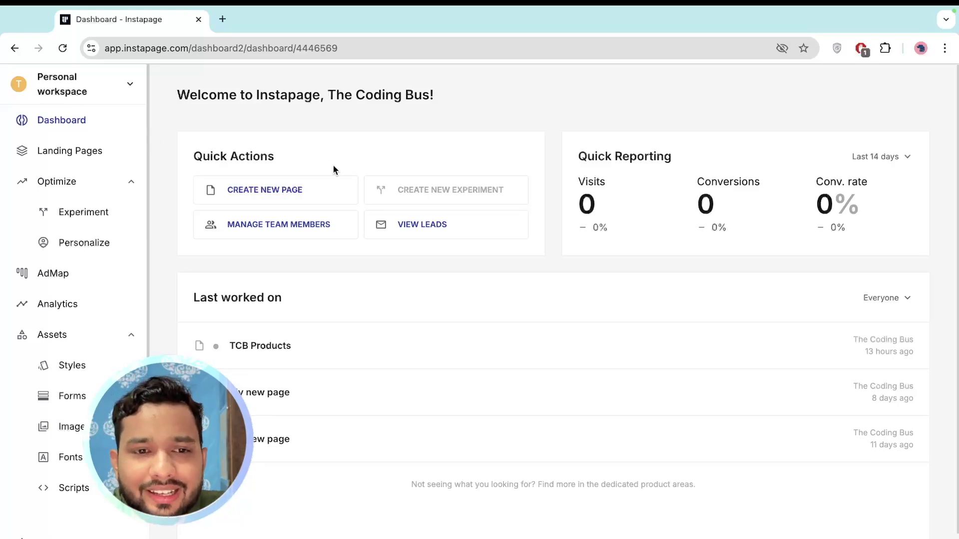
pyautogui.click(245, 191)
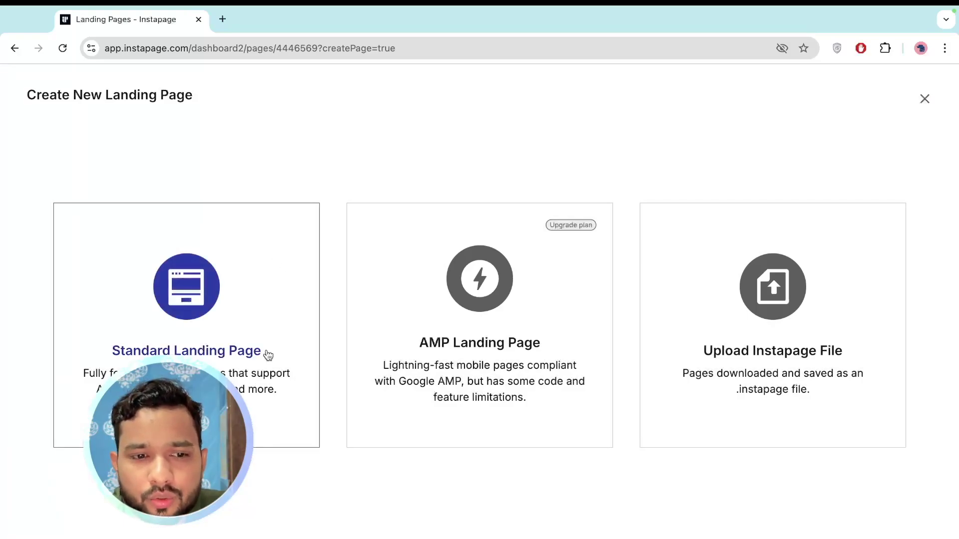
pyautogui.click(210, 283)
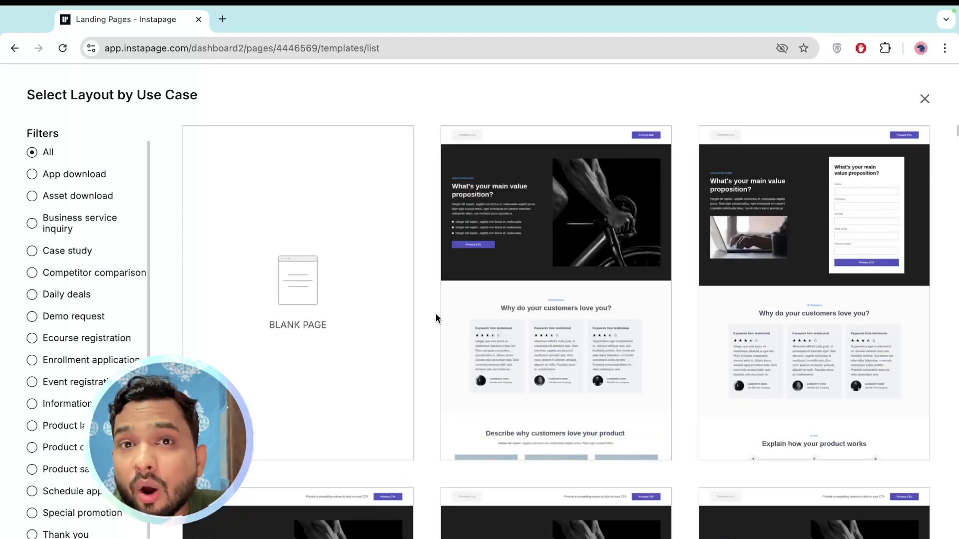
# Step: Filter the layouts by Business service inquiry and select the one with the centred profile photo and two CTA buttons
pyautogui.scroll(-8, 435, 313)
pyautogui.scroll(-5, 433, 307)
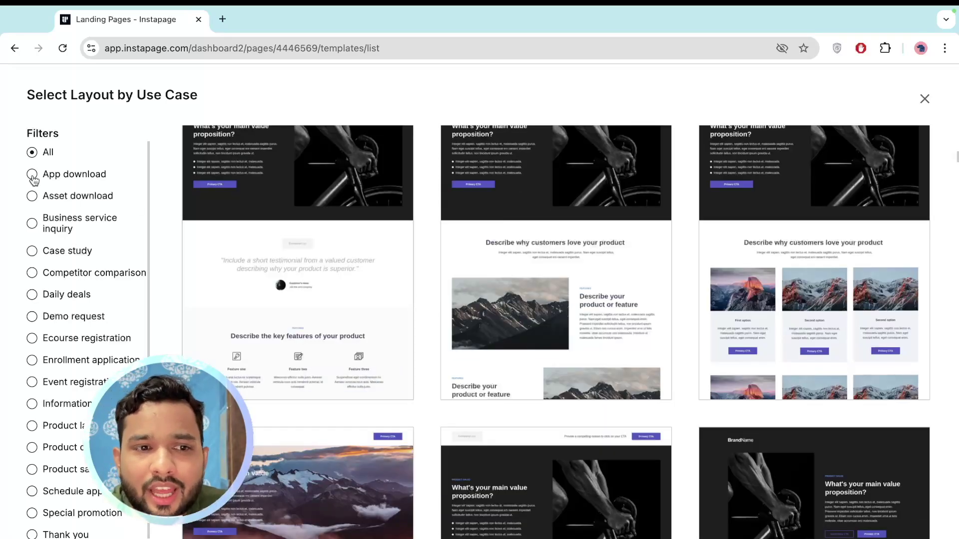
pyautogui.scroll(-2, 19, 317)
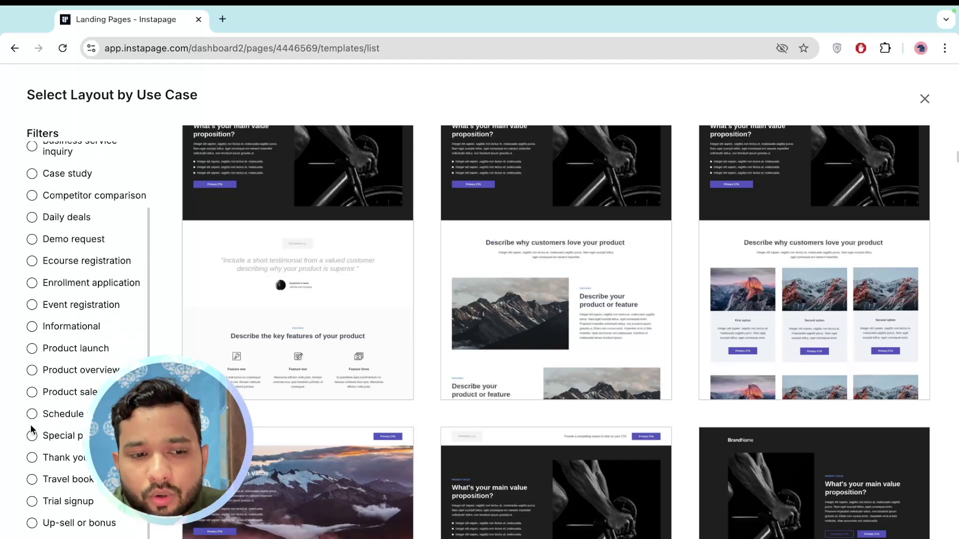
pyautogui.click(32, 146)
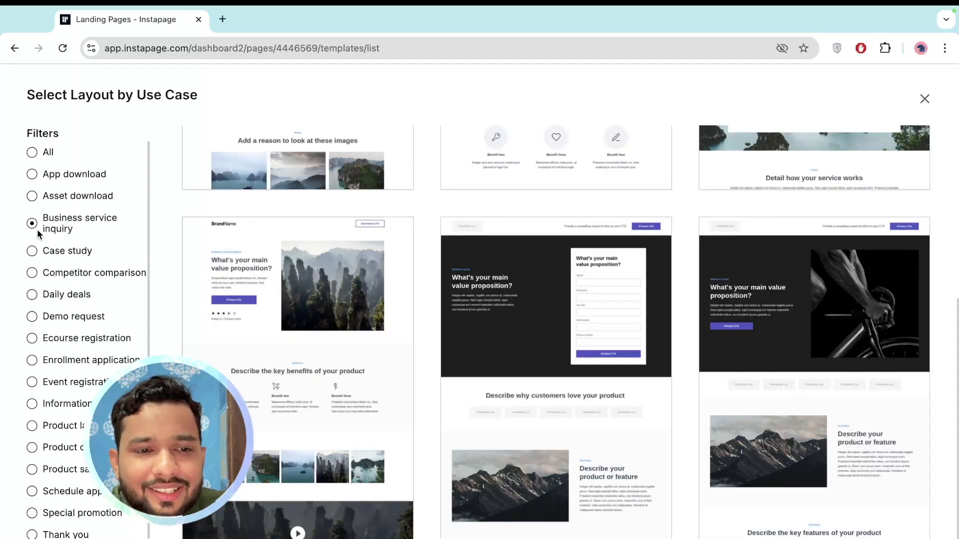
pyautogui.scroll(1, 568, 348)
pyautogui.scroll(3, 567, 348)
pyautogui.scroll(-3, 567, 348)
pyautogui.scroll(5, 567, 348)
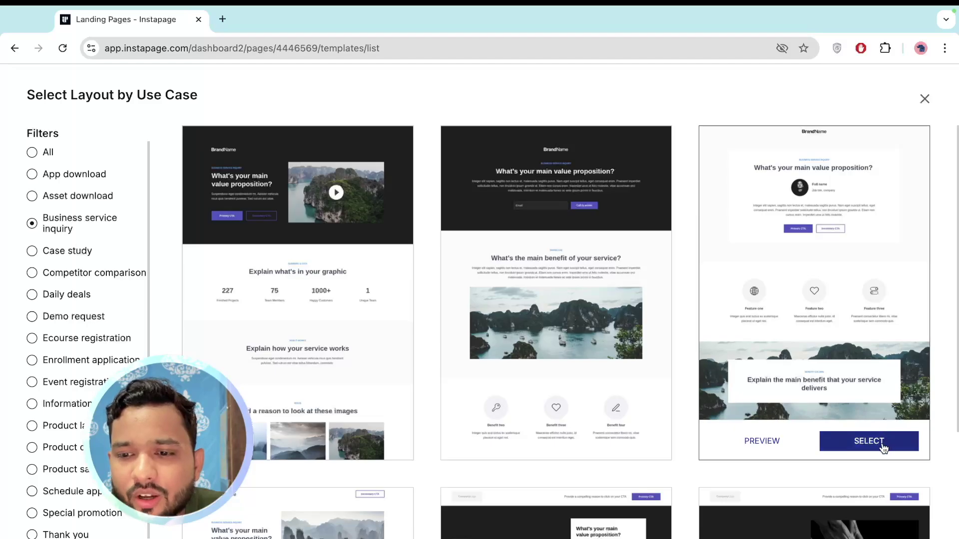
pyautogui.click(862, 443)
# Step: Name the landing page TCB Business, create it and open its design for editing
pyautogui.tripleClick(419, 356)
pyautogui.write('TCB ')
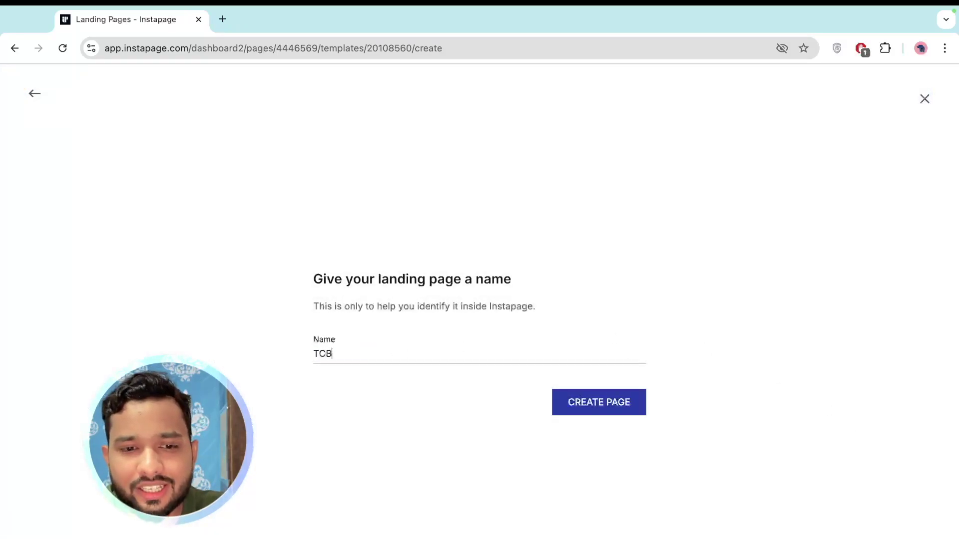
pyautogui.write('Business')
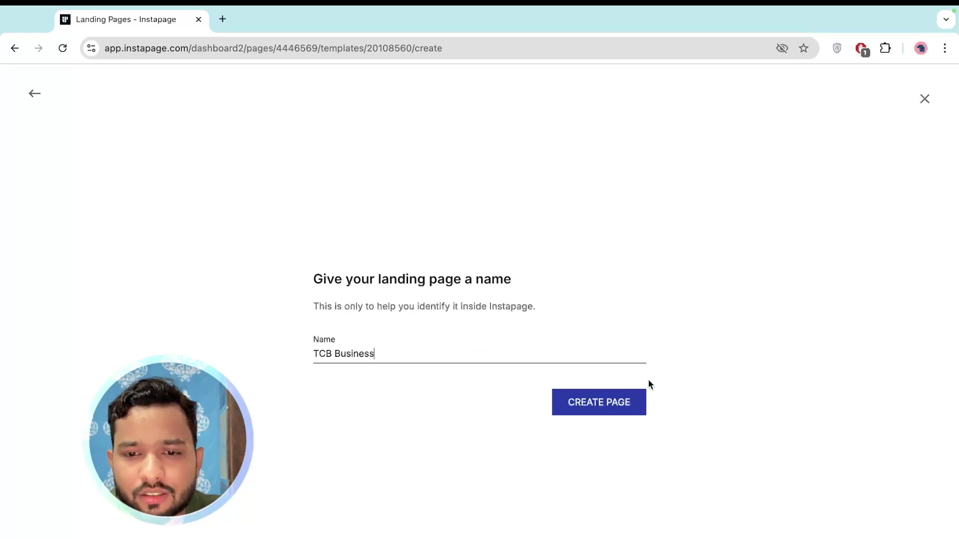
pyautogui.click(602, 400)
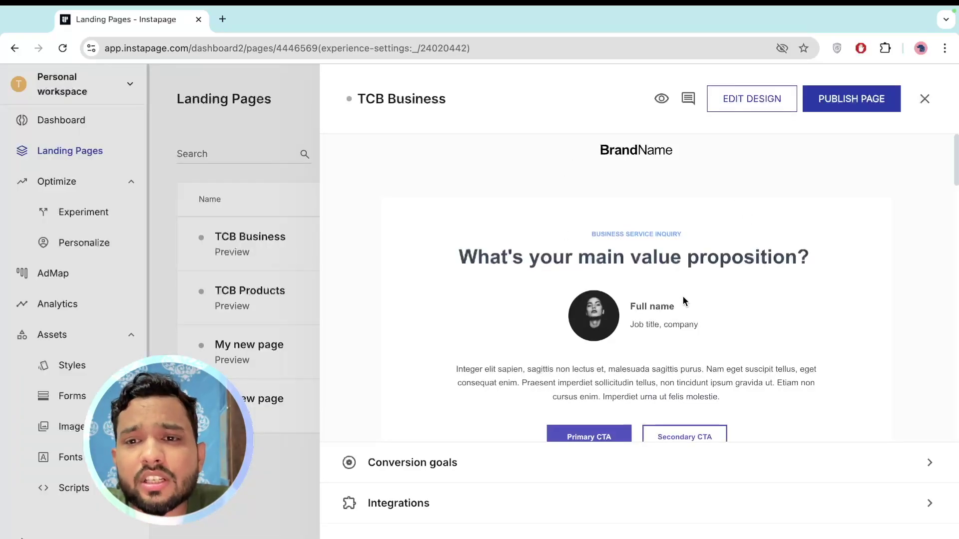
pyautogui.click(742, 101)
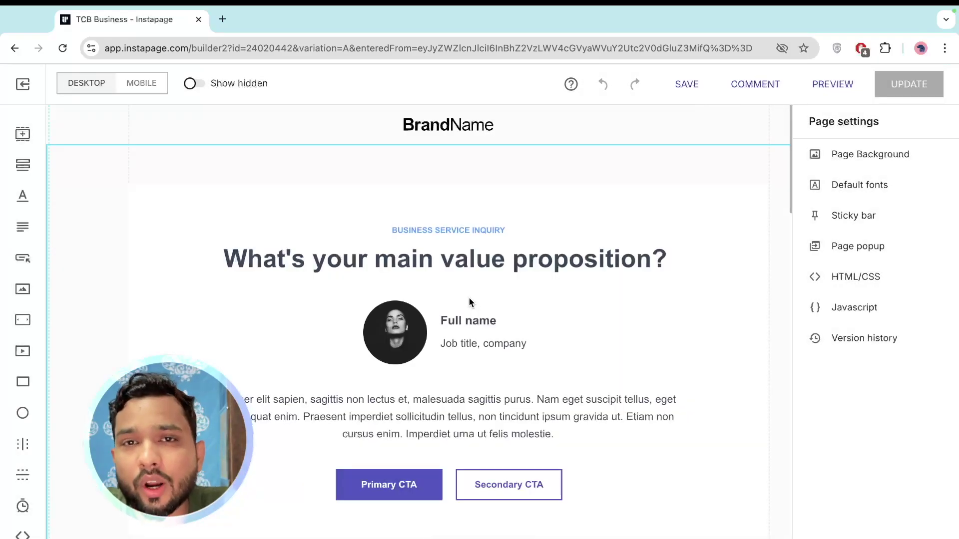
# Step: Browse the Instablocks block templates and show the FAQ category
pyautogui.scroll(-5, 469, 298)
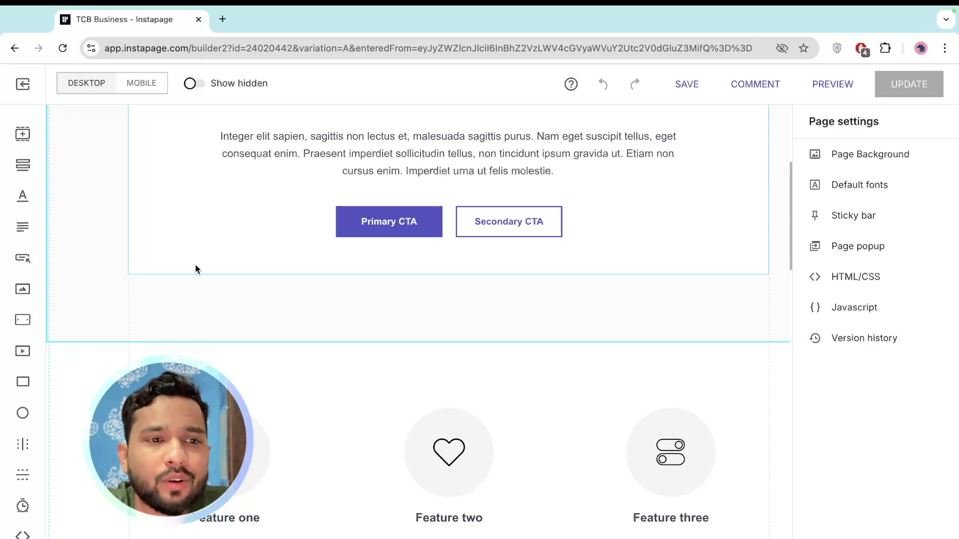
pyautogui.click(23, 134)
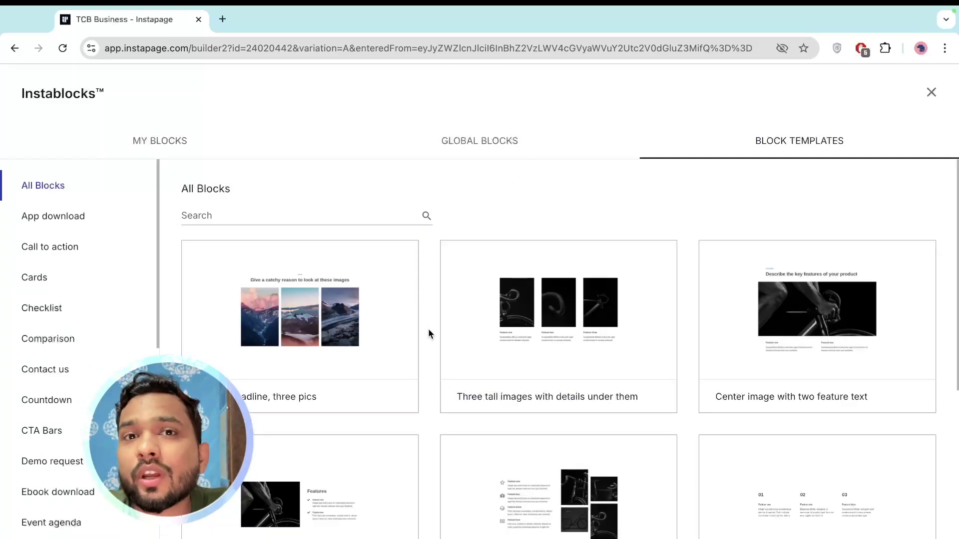
pyautogui.scroll(-6, 429, 333)
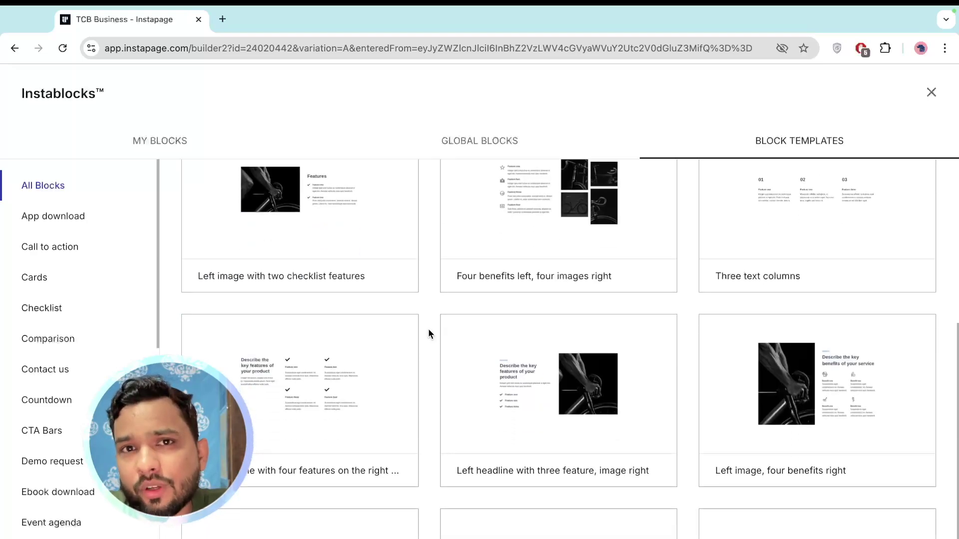
pyautogui.scroll(6, 429, 333)
pyautogui.scroll(-3, 63, 410)
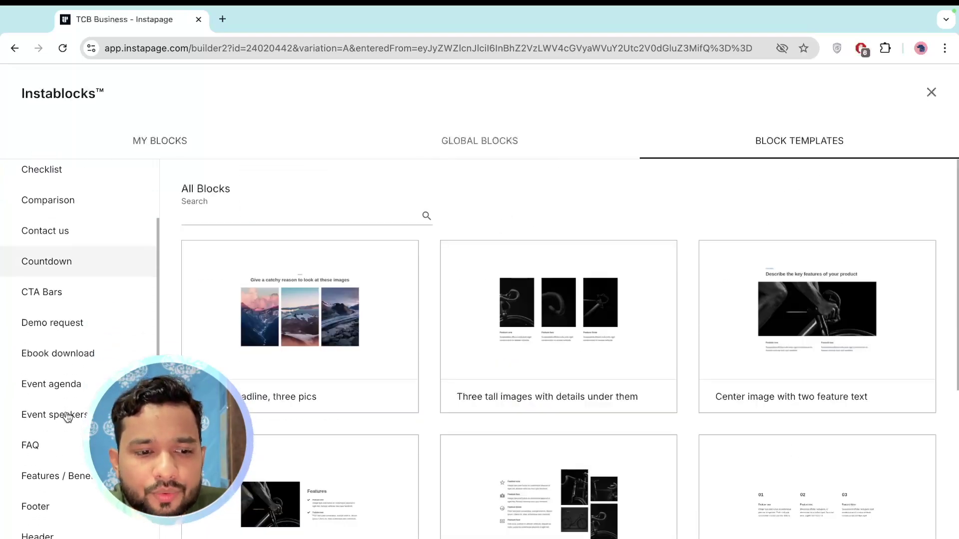
pyautogui.scroll(-2, 54, 452)
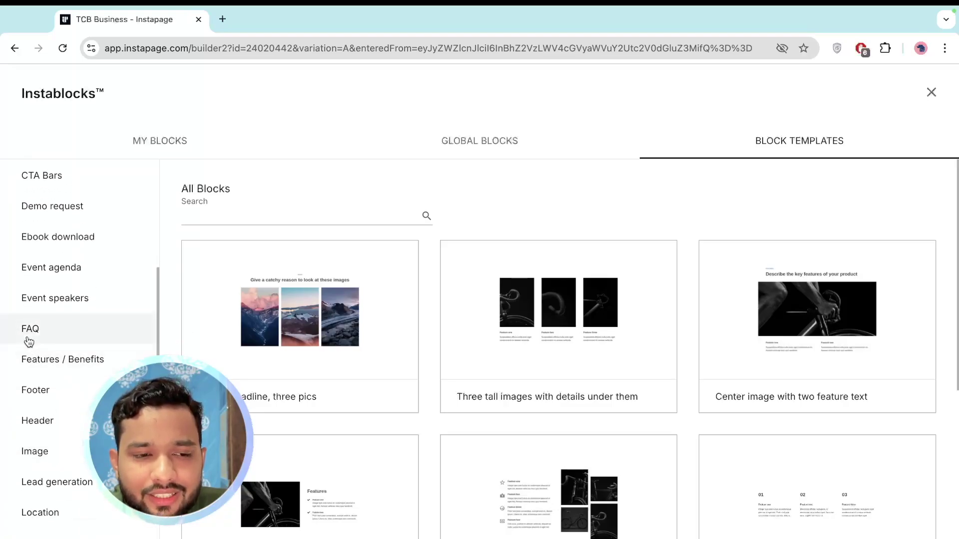
pyautogui.click(28, 338)
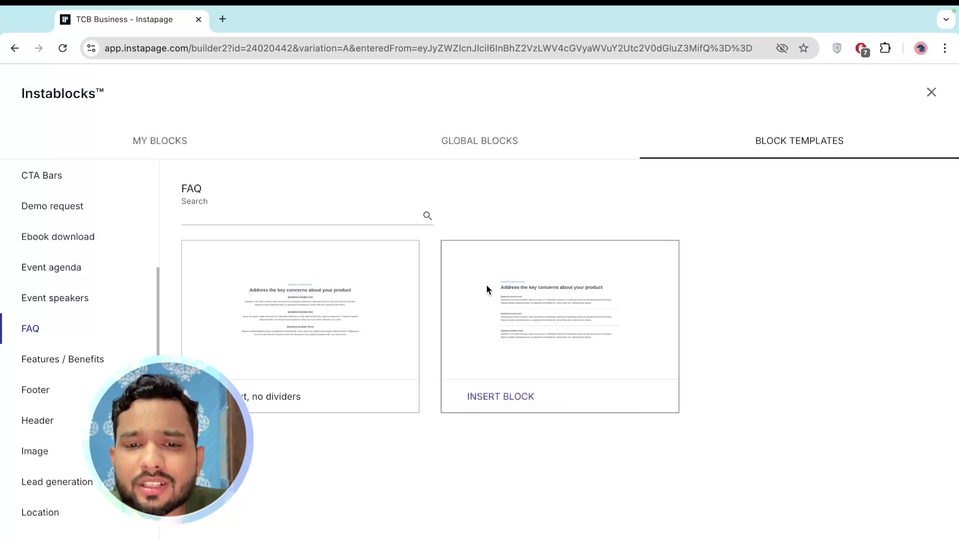
# Step: Insert the FAQ block with divider lines between the questions in the lower part of the page
pyautogui.click(499, 397)
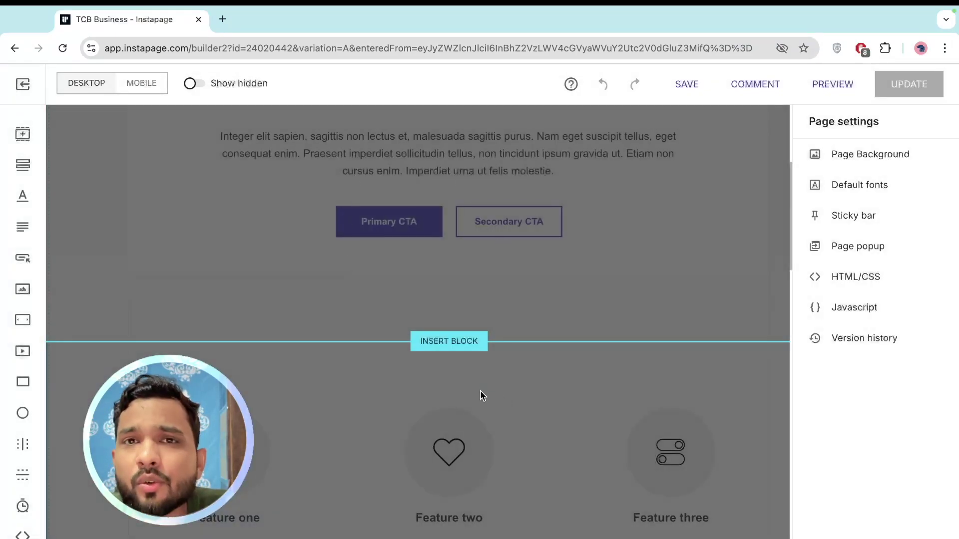
pyautogui.scroll(-2, 481, 394)
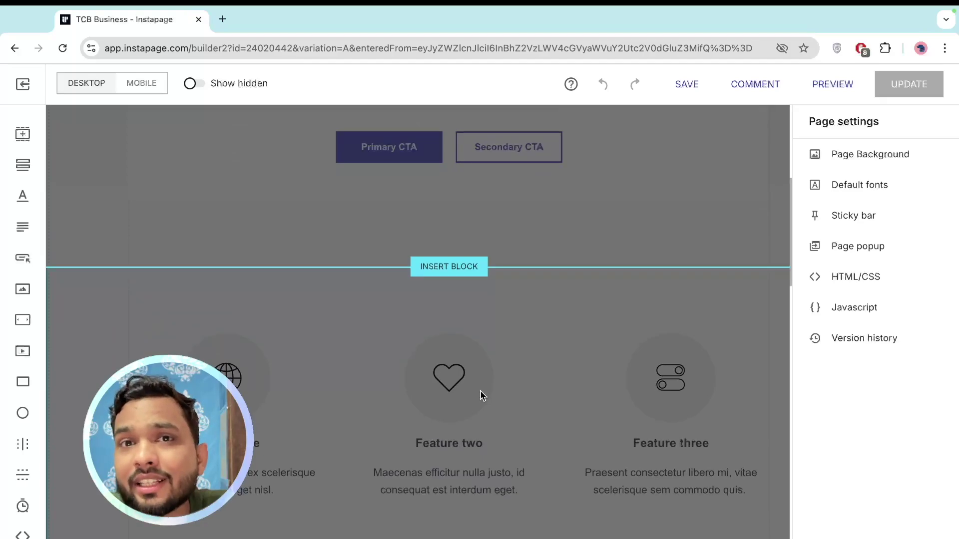
pyautogui.scroll(-15, 482, 396)
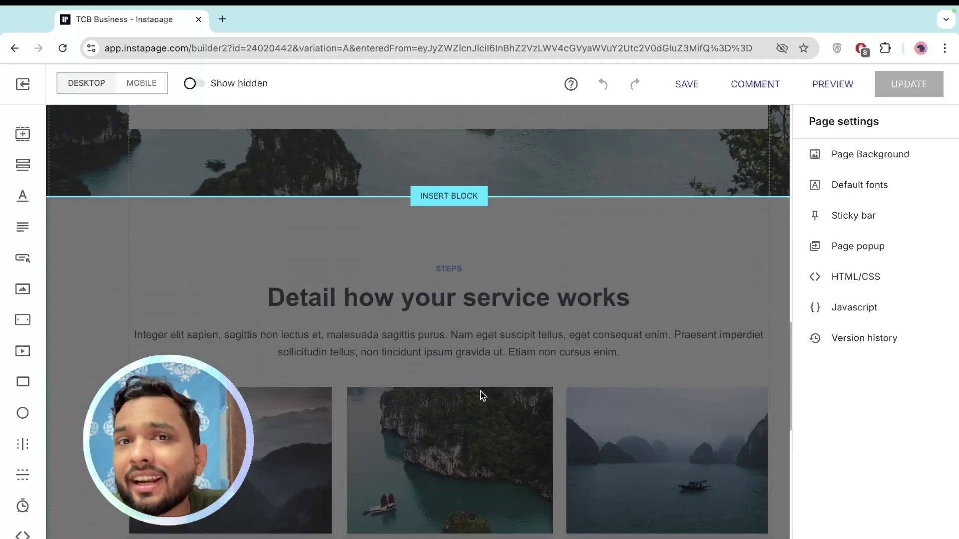
pyautogui.scroll(-10, 482, 396)
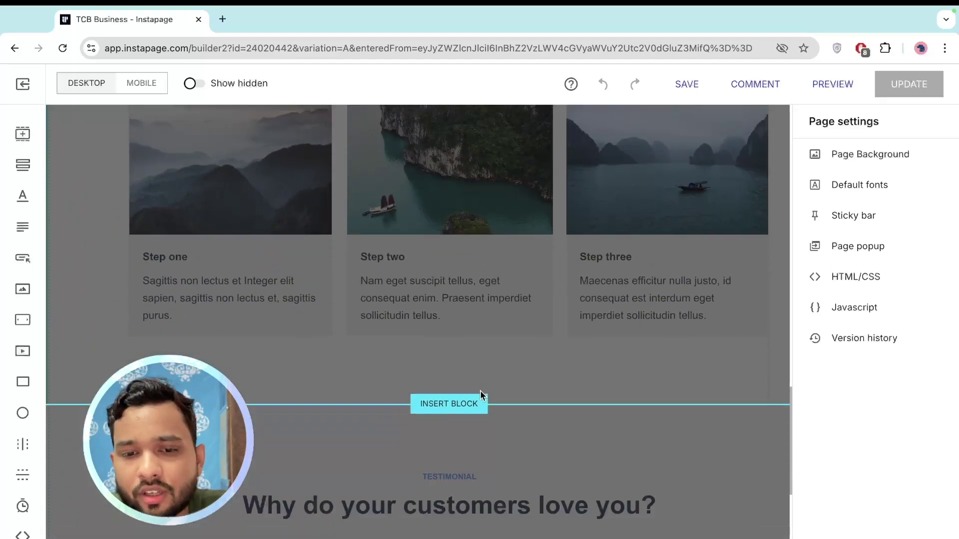
pyautogui.scroll(4, 482, 396)
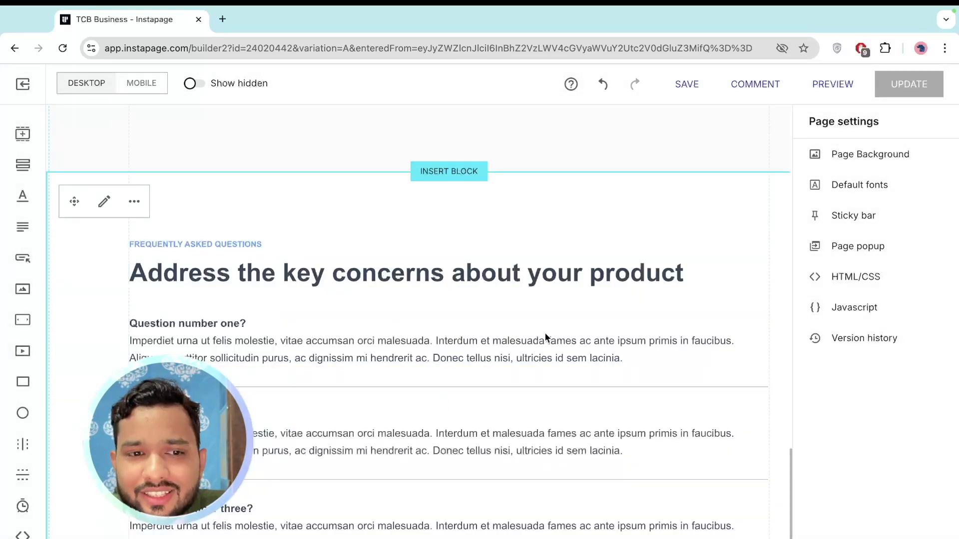
pyautogui.scroll(-5, 523, 394)
pyautogui.scroll(4, 524, 393)
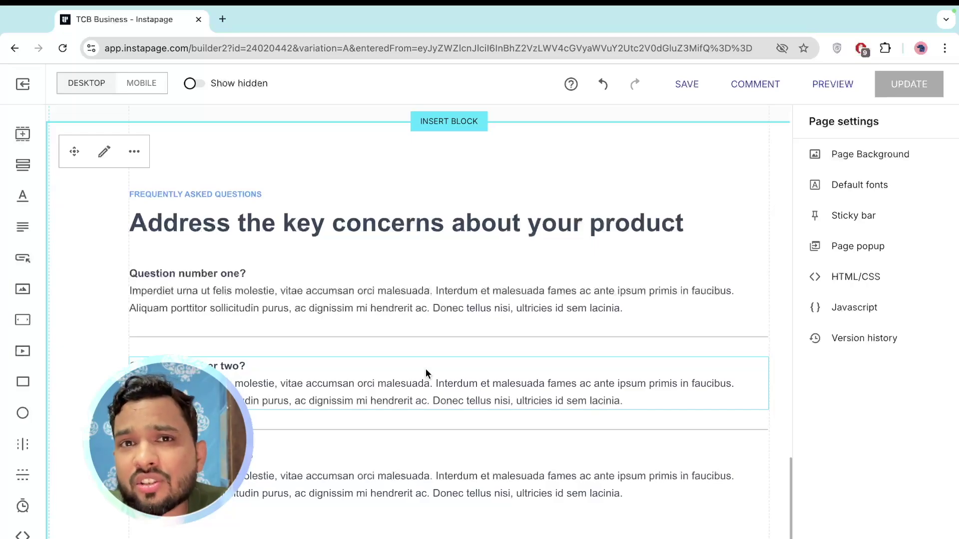
# Step: Delete the BrandName logo image from the page's header block
pyautogui.scroll(20, 426, 369)
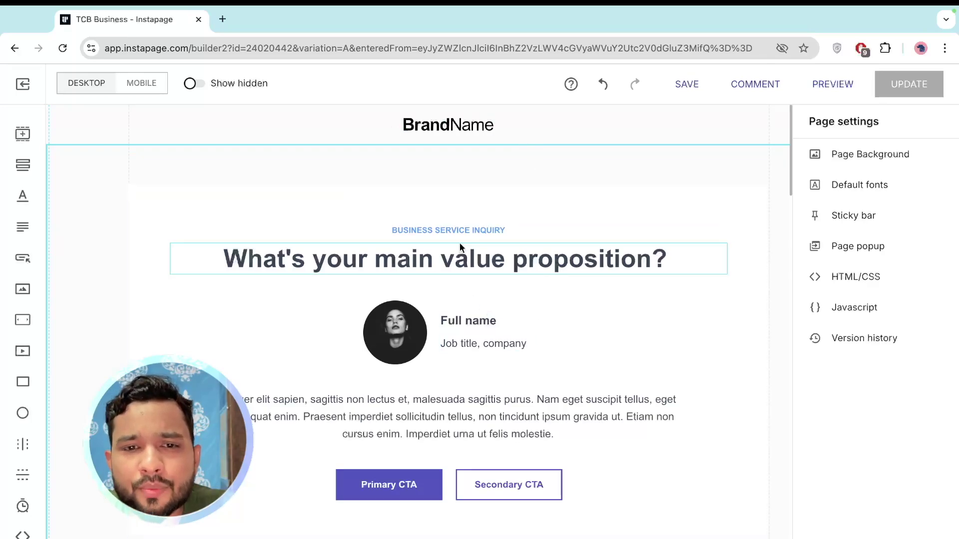
pyautogui.click(470, 126)
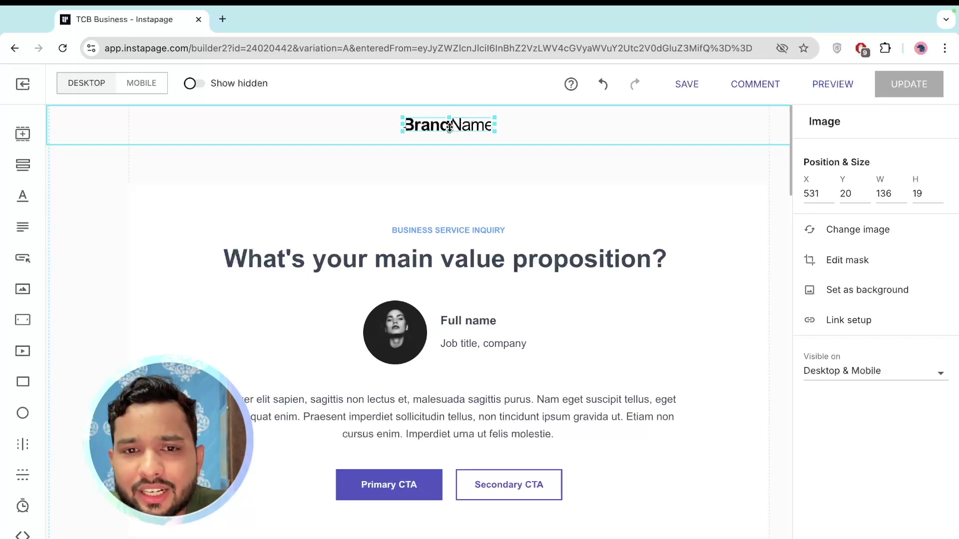
pyautogui.press('Delete')
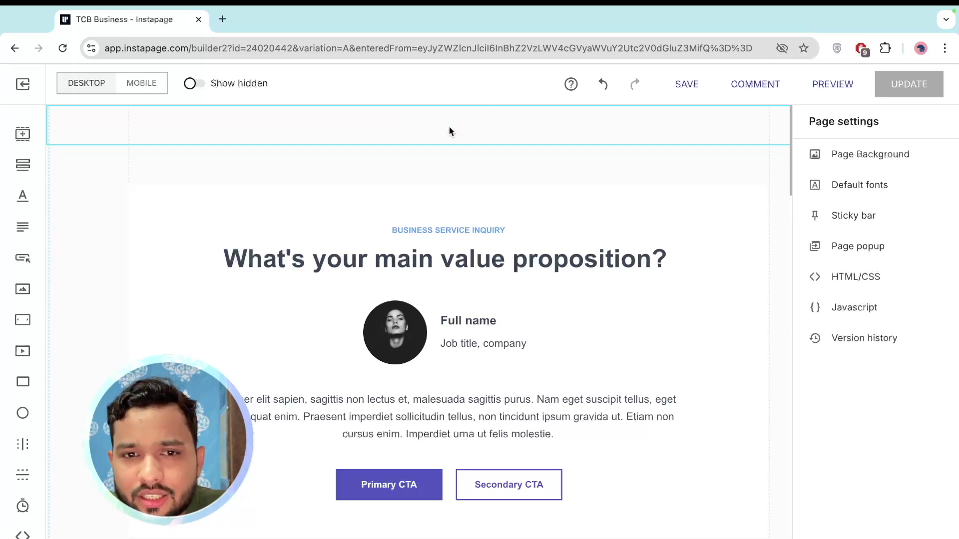
# Step: Add a headline, place it in the empty header block and set its text to TCB Business
pyautogui.click(23, 197)
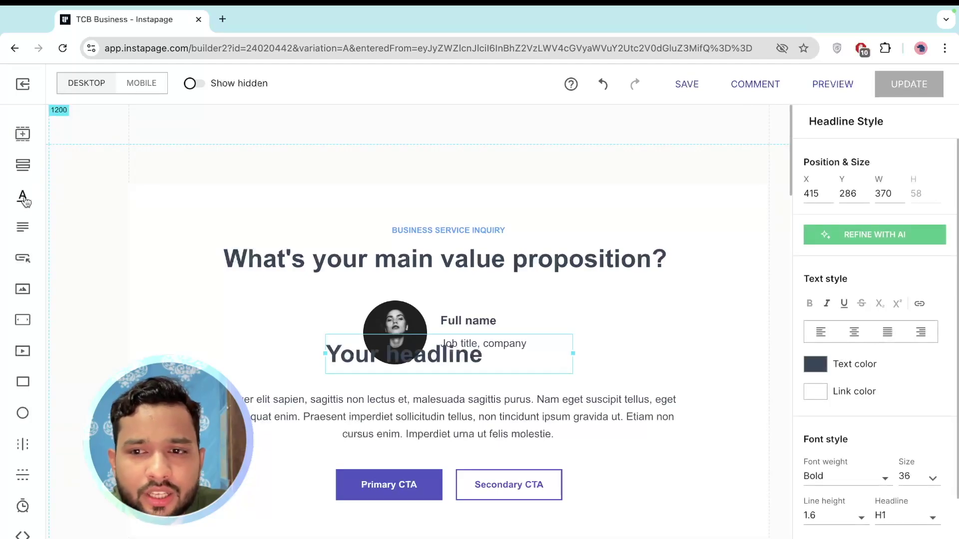
pyautogui.moveTo(399, 361); pyautogui.dragTo(407, 130)
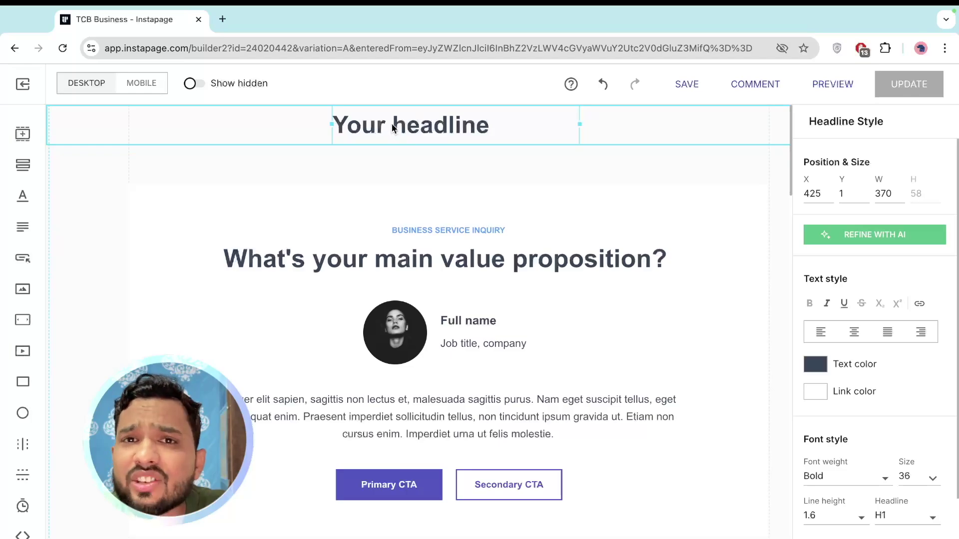
pyautogui.doubleClick(393, 125)
pyautogui.write('TCB Bui')
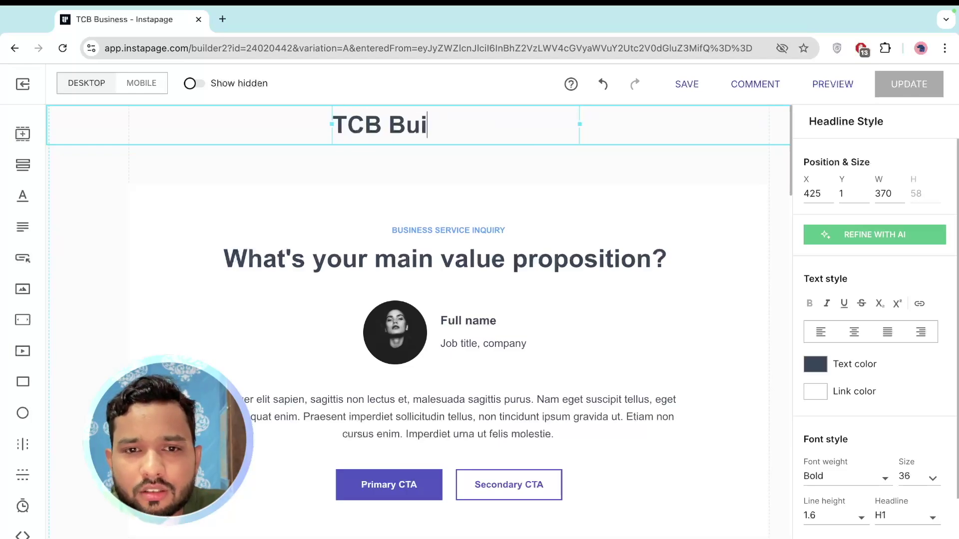
pyautogui.press('BackSpace')
pyautogui.write('siness')
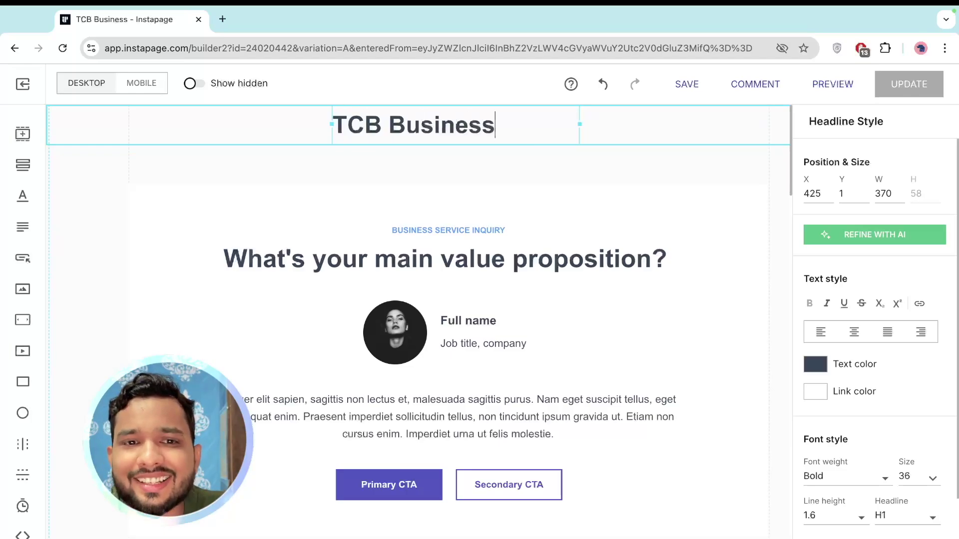
# Step: Replace the Full name placeholder beside the profile photo with the person's name, and the job title line with Founder, TCB
pyautogui.scroll(-1, 458, 151)
pyautogui.click(458, 151)
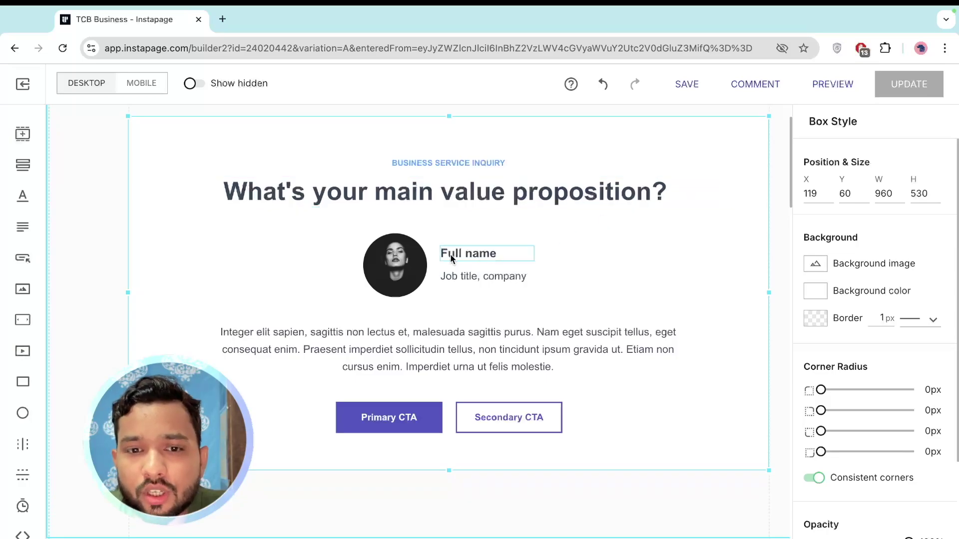
pyautogui.doubleClick(488, 257)
pyautogui.write('Souroabh')
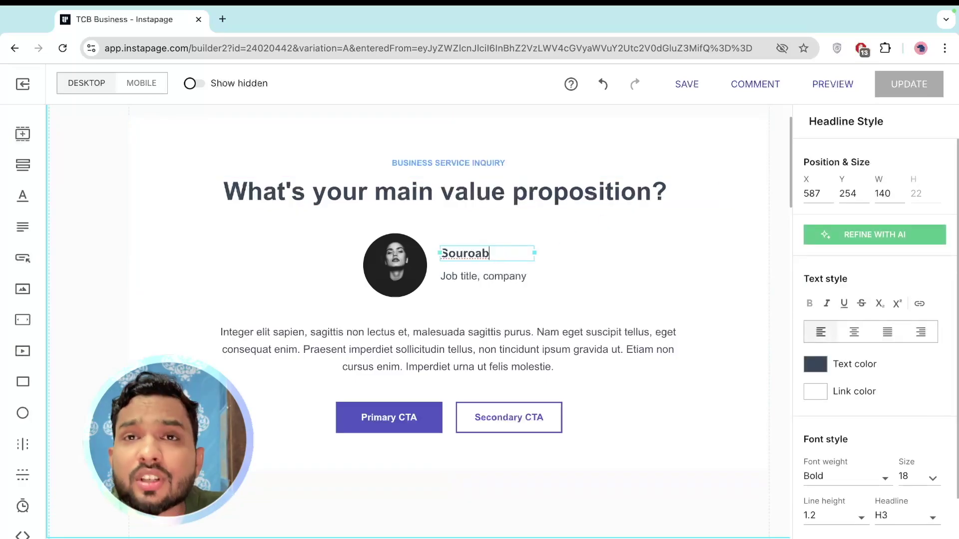
pyautogui.doubleClick(480, 276)
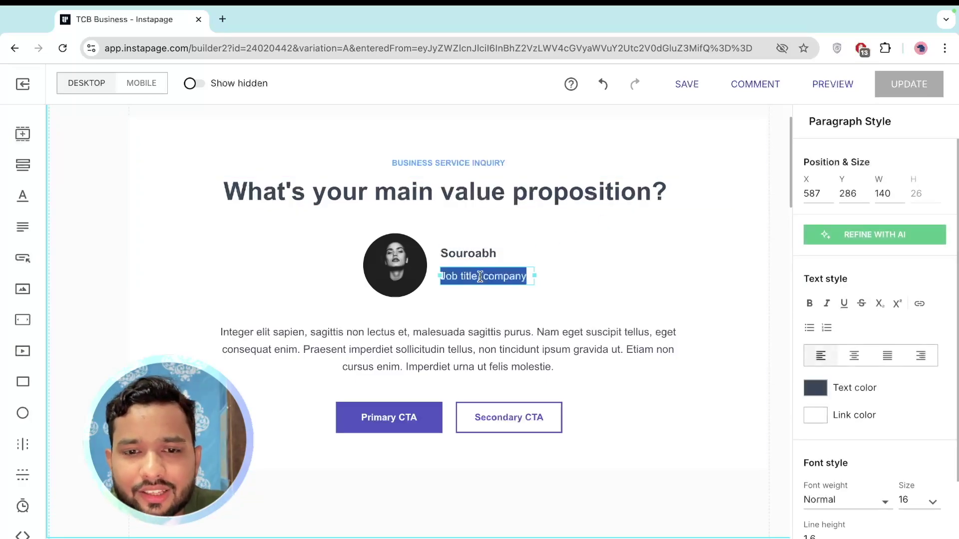
pyautogui.write('Founder, TCB')
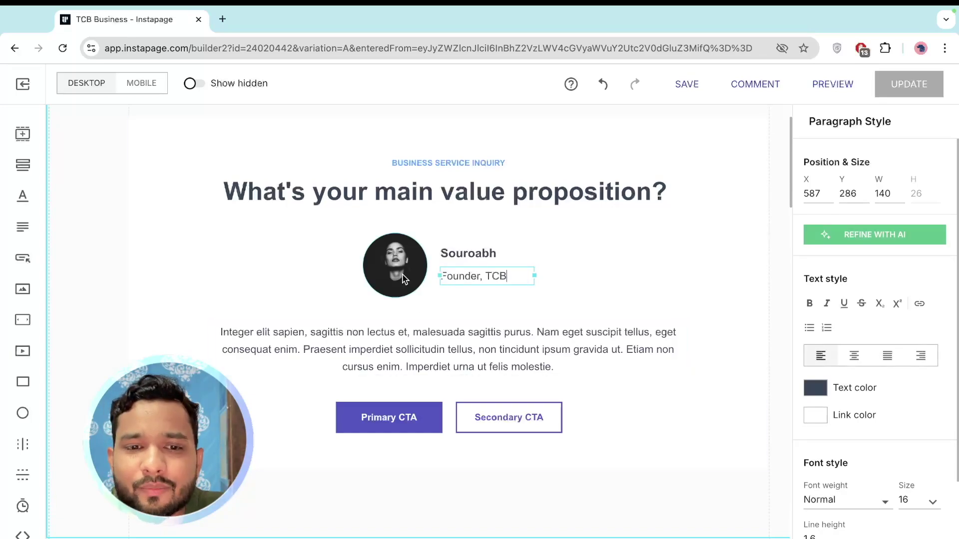
# Step: Replace the circular profile photo's background image with the TCB logo uploaded from the computer
pyautogui.click(399, 273)
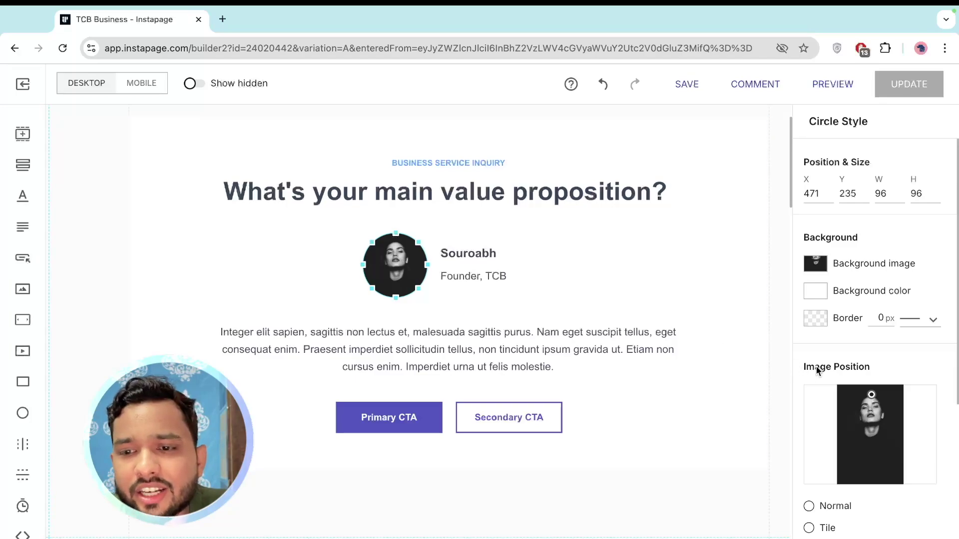
pyautogui.click(862, 271)
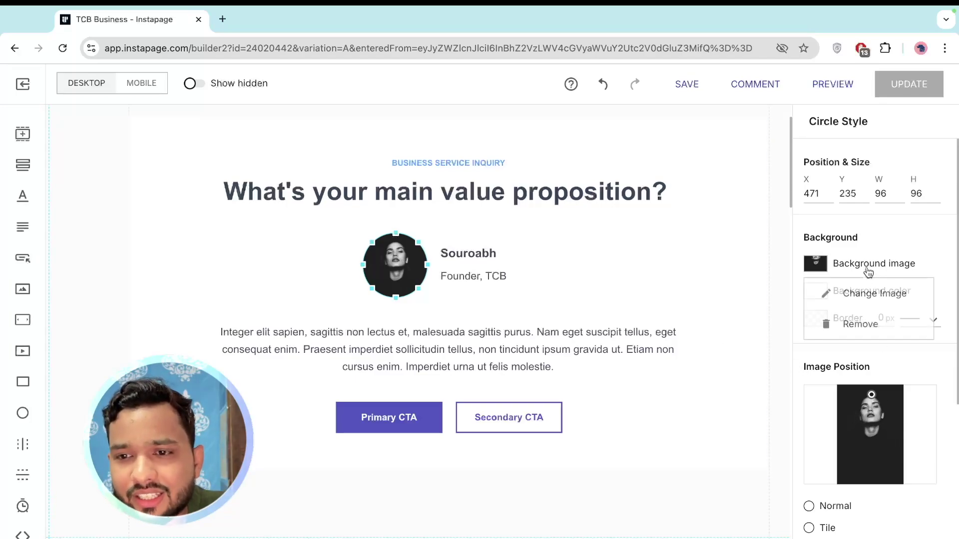
pyautogui.click(874, 294)
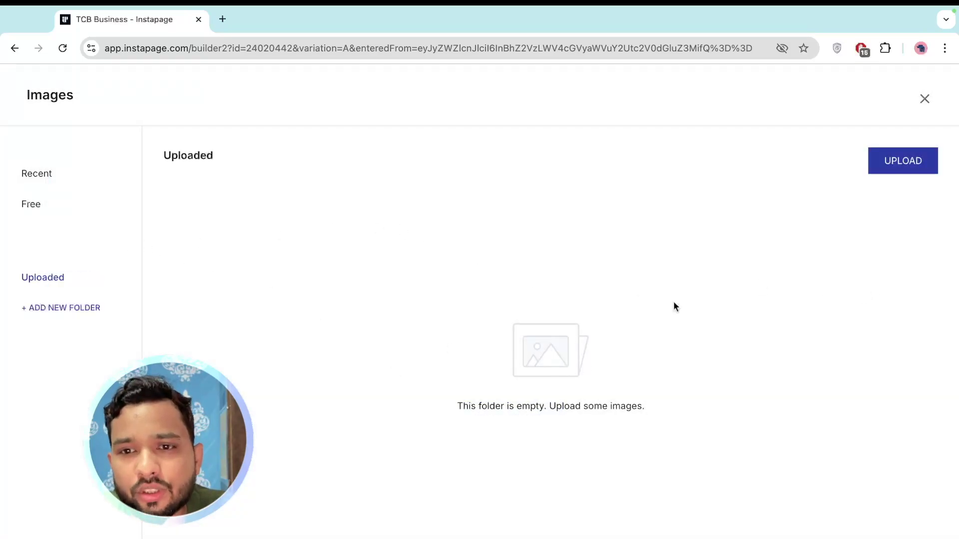
pyautogui.click(890, 168)
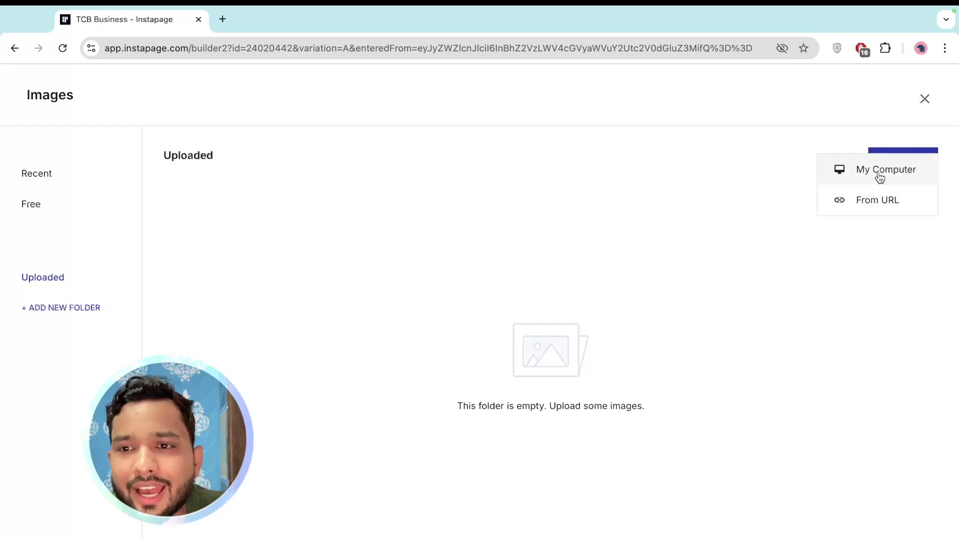
pyautogui.click(879, 174)
pyautogui.click(707, 465)
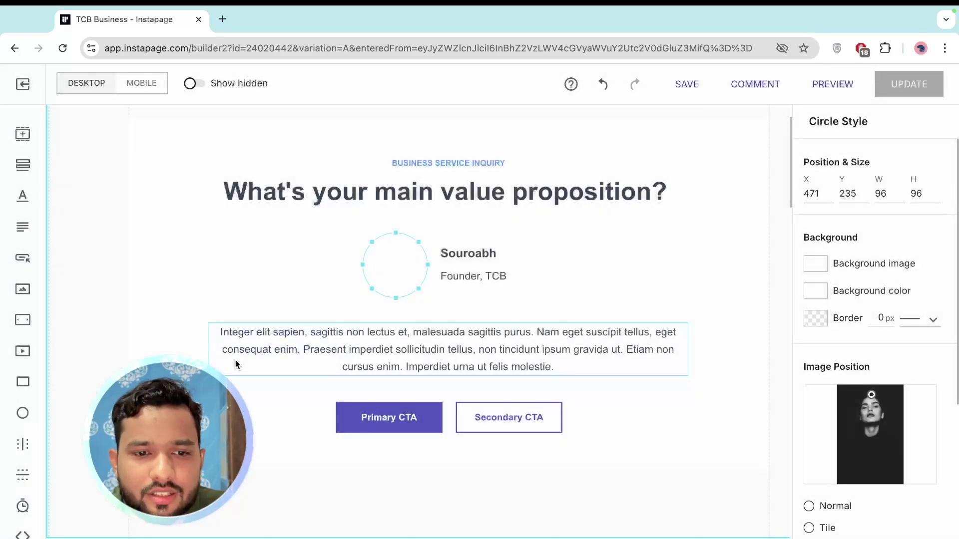
pyautogui.click(237, 360)
pyautogui.click(641, 256)
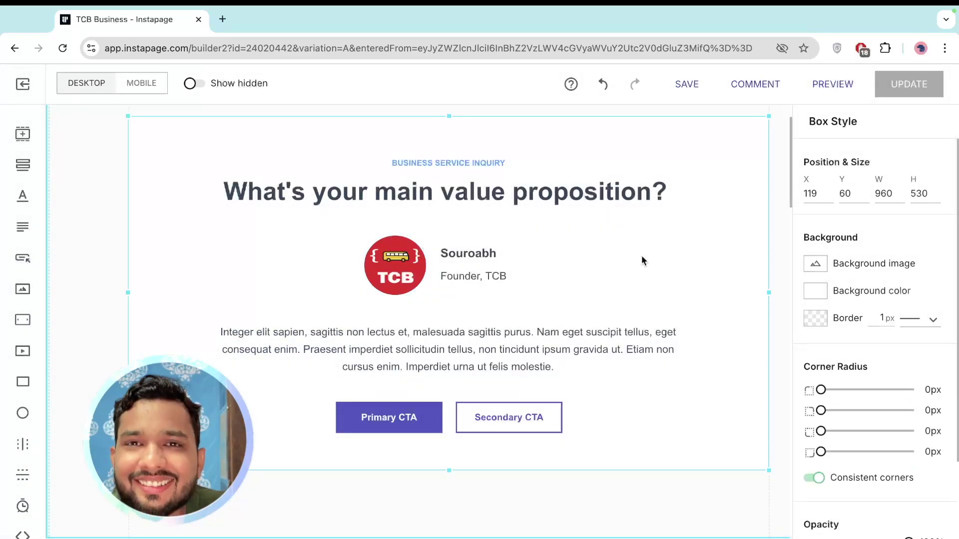
# Step: Change the three feature headings to AIA Files, AIX FIles and APK Files
pyautogui.click(444, 349)
pyautogui.scroll(-3, 445, 402)
pyautogui.scroll(2, 444, 400)
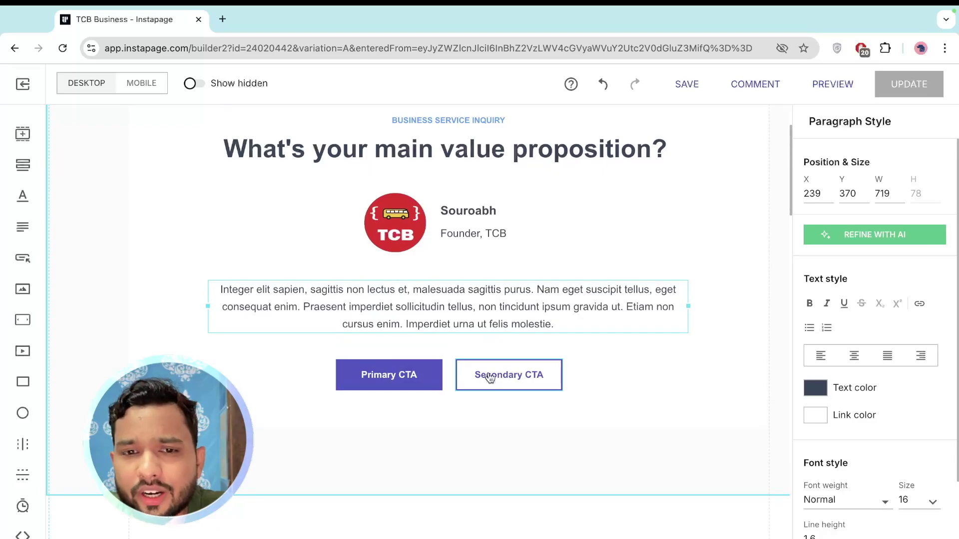
pyautogui.scroll(-9, 488, 377)
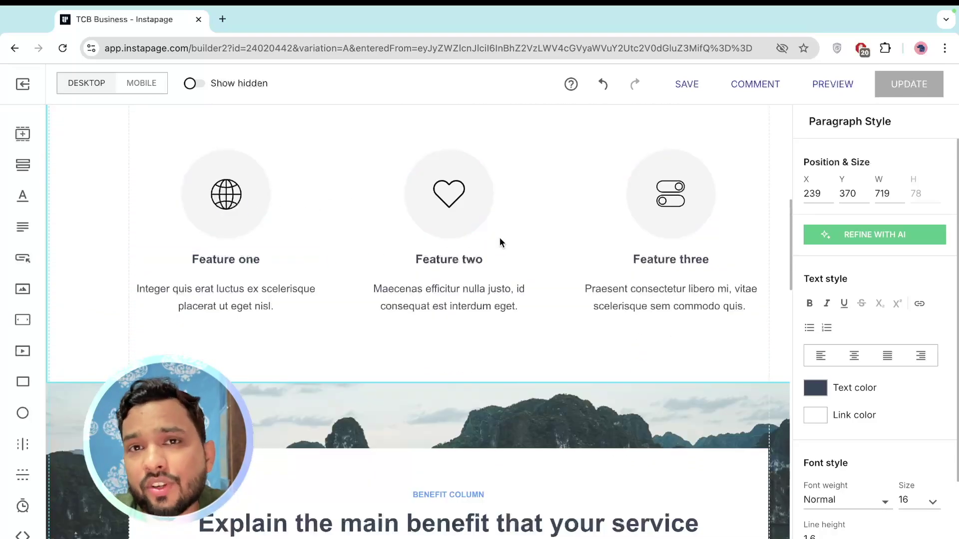
pyautogui.click(240, 260)
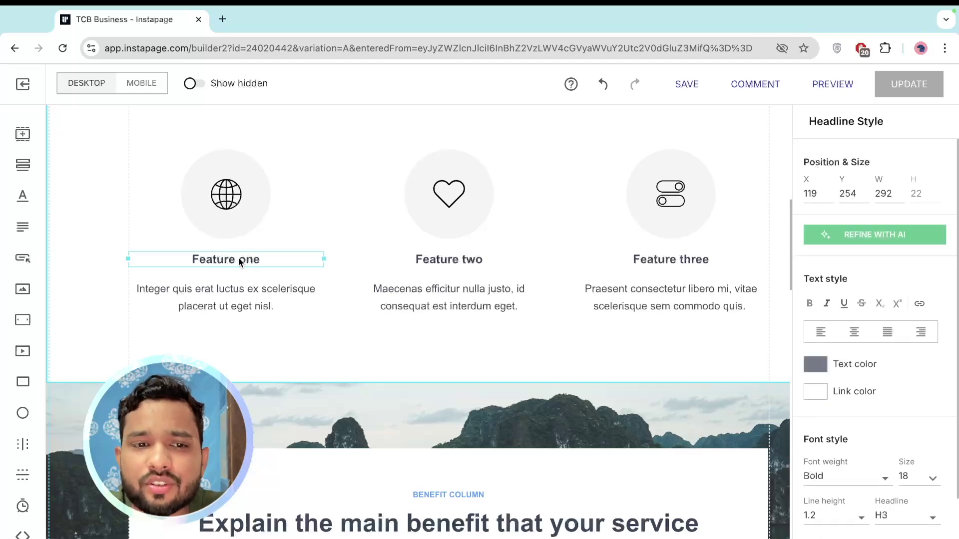
pyautogui.doubleClick(239, 258)
pyautogui.write('AIA Files')
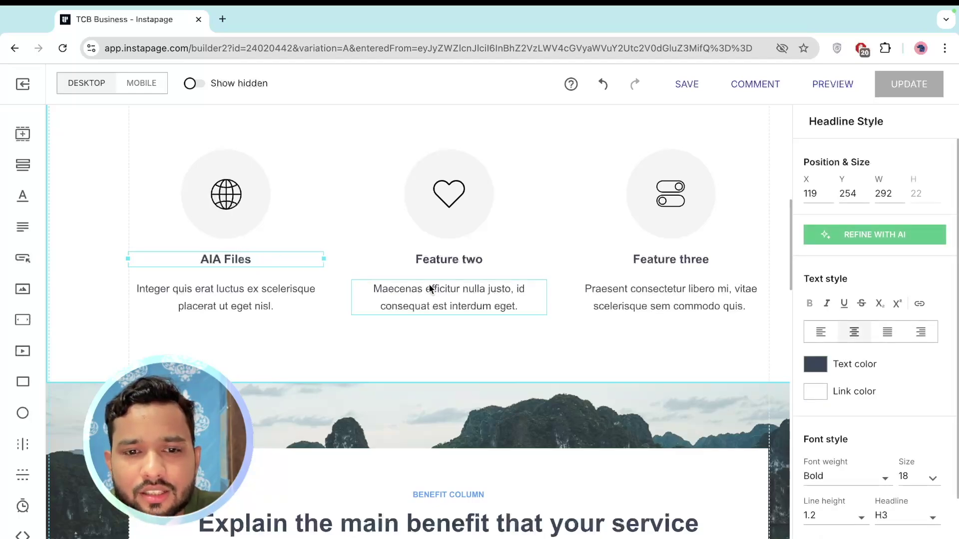
pyautogui.doubleClick(445, 259)
pyautogui.write('AIX FIles')
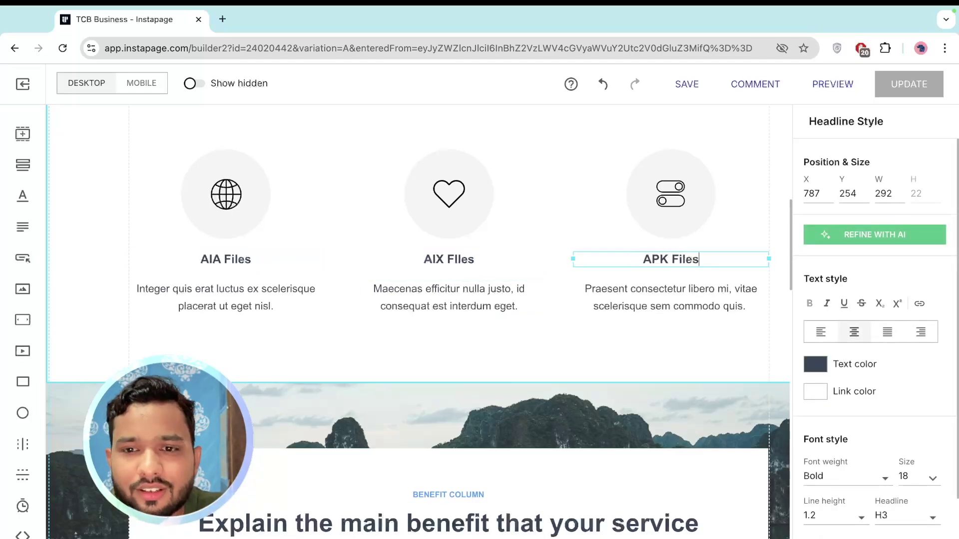
pyautogui.click(580, 299)
# Step: Insert the call-to-action block template "Left video, right headline, text & CTA" between the benefit column and the Steps section
pyautogui.scroll(-6, 427, 362)
pyautogui.scroll(-4, 427, 361)
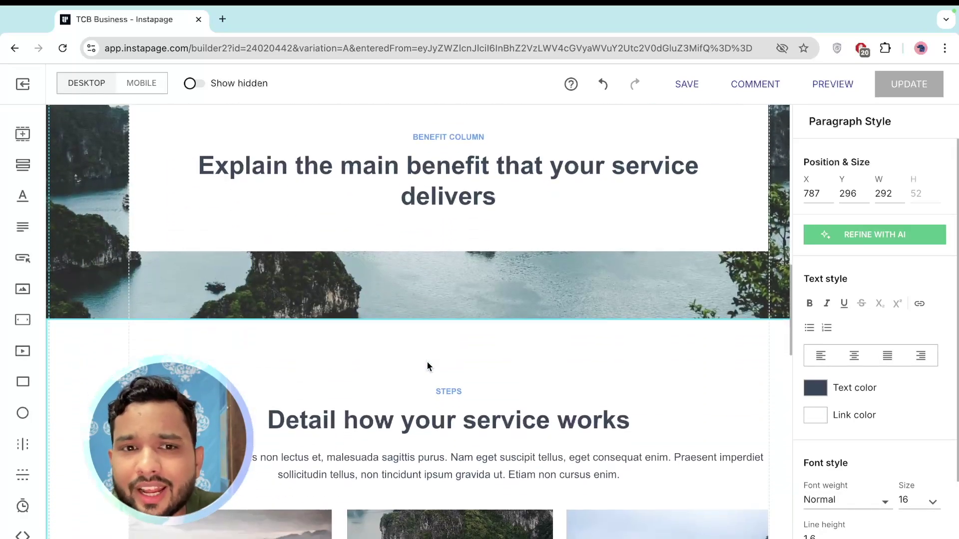
pyautogui.click(21, 130)
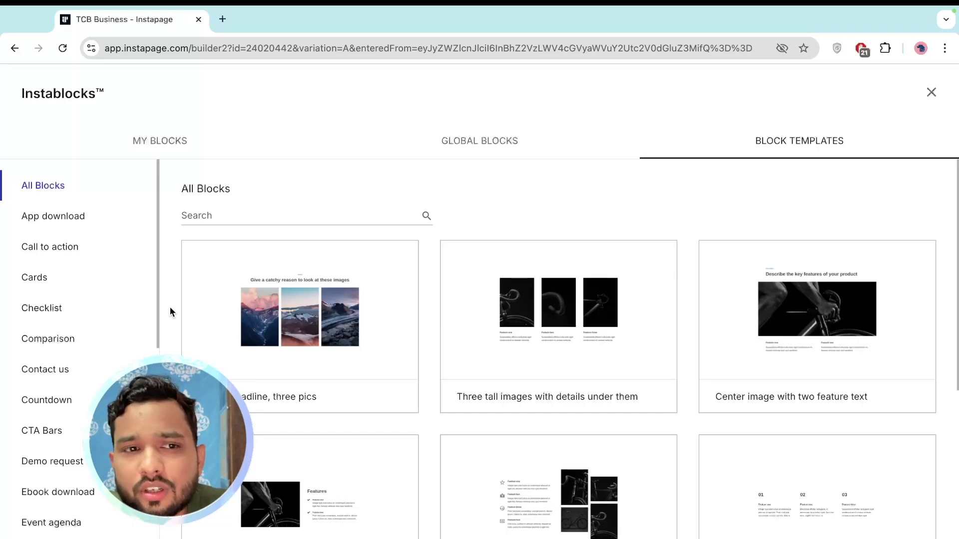
pyautogui.click(31, 258)
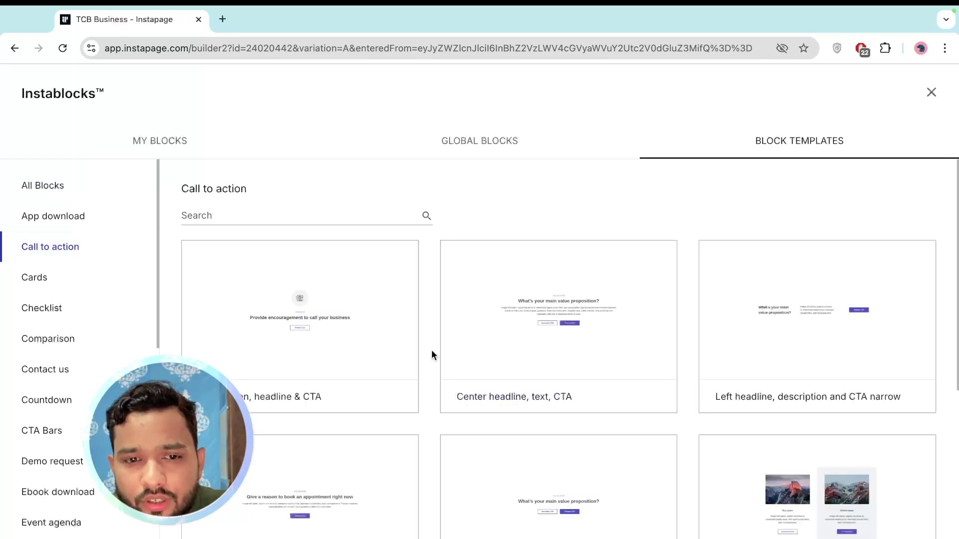
pyautogui.scroll(-5, 432, 349)
pyautogui.scroll(-1, 435, 384)
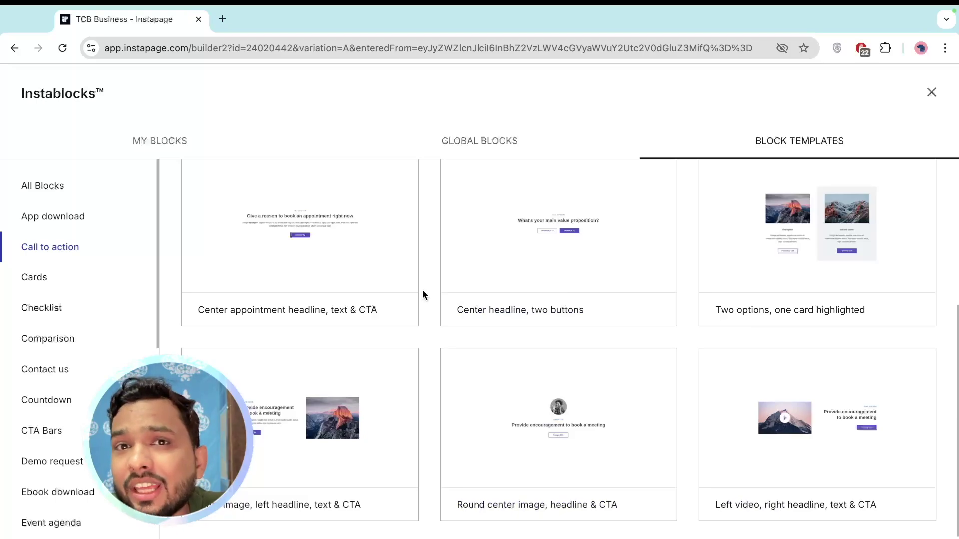
pyautogui.scroll(-1, 420, 327)
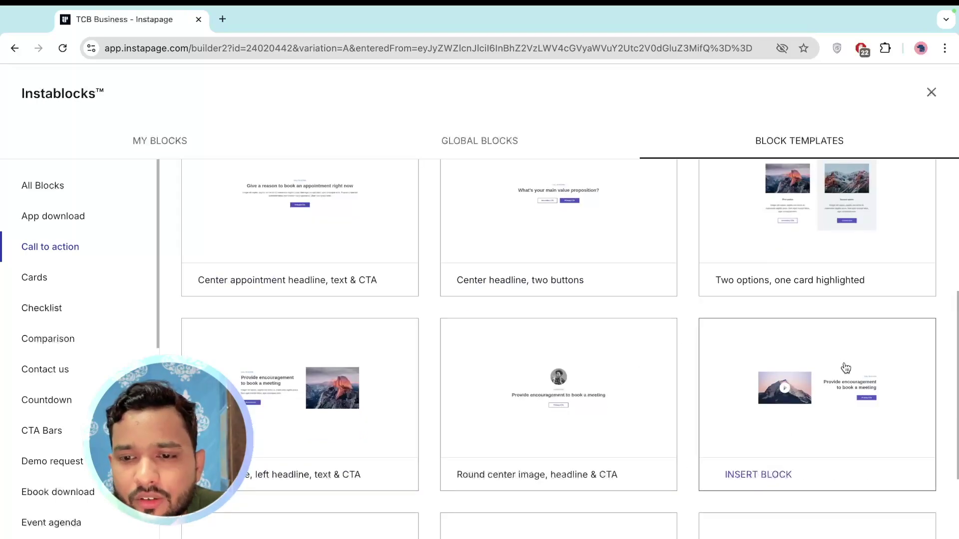
pyautogui.click(759, 472)
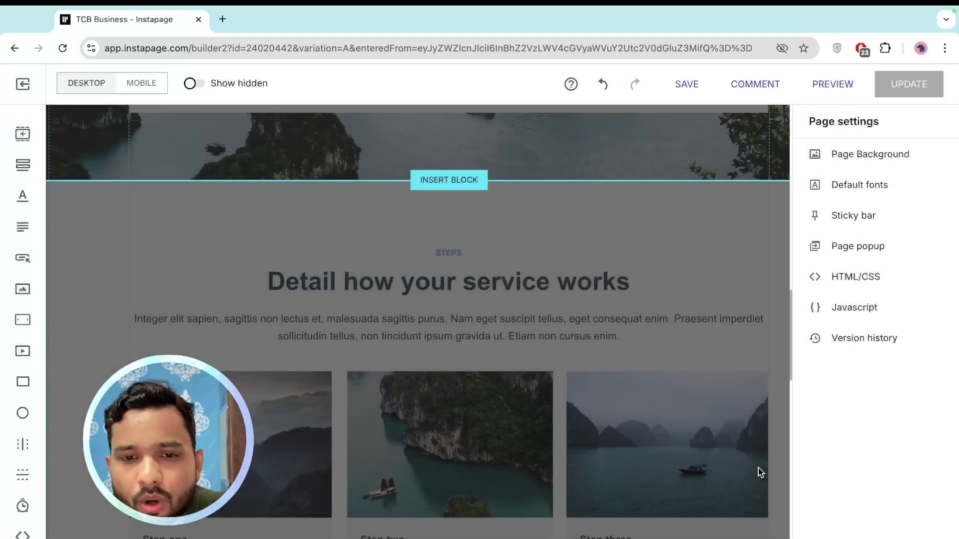
pyautogui.scroll(3, 483, 329)
pyautogui.scroll(-3, 483, 329)
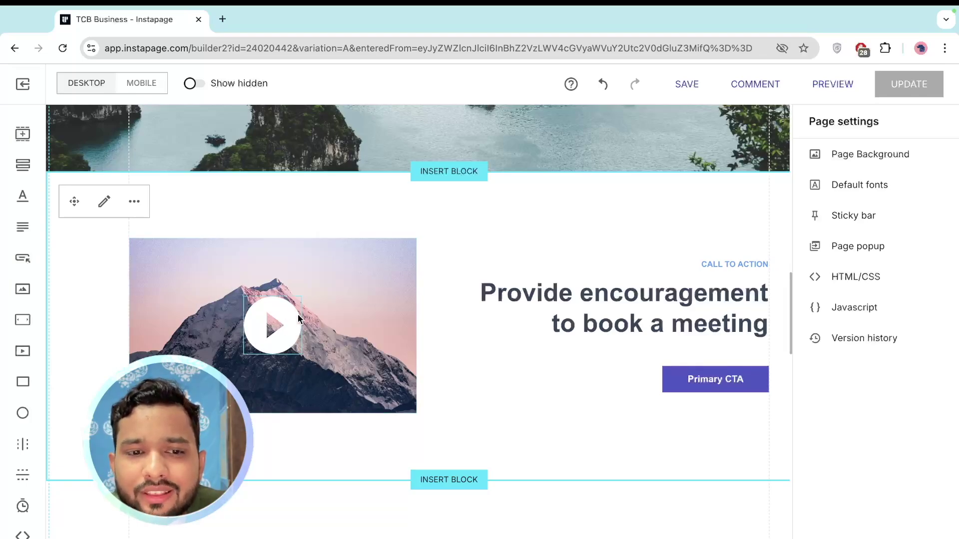
# Step: Open the pop-up linked to the block's play icon for editing and clear the link of its video
pyautogui.click(272, 327)
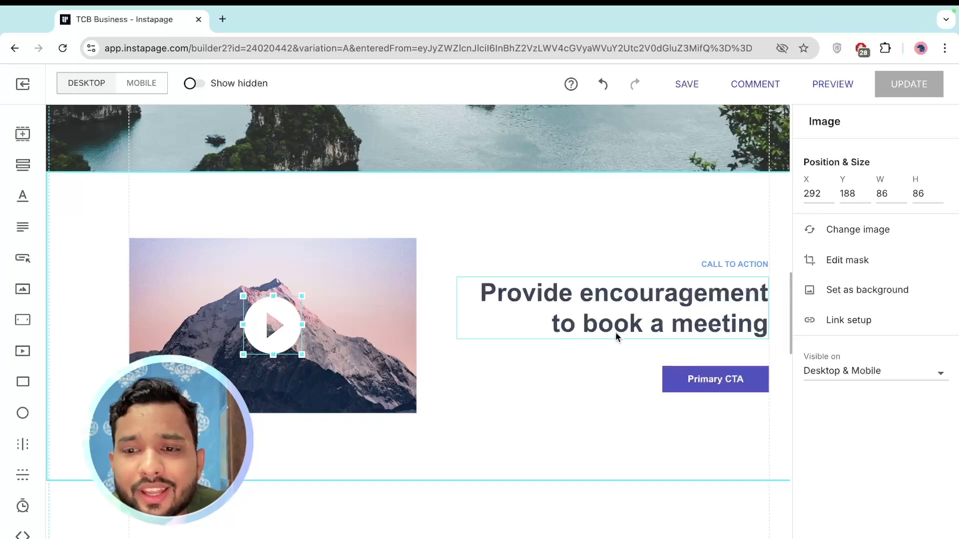
pyautogui.click(850, 322)
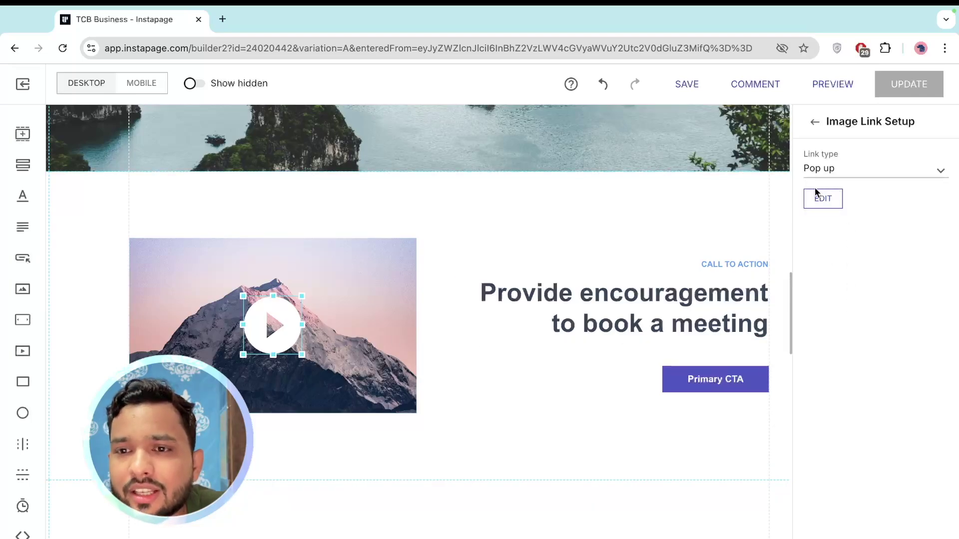
pyautogui.click(823, 200)
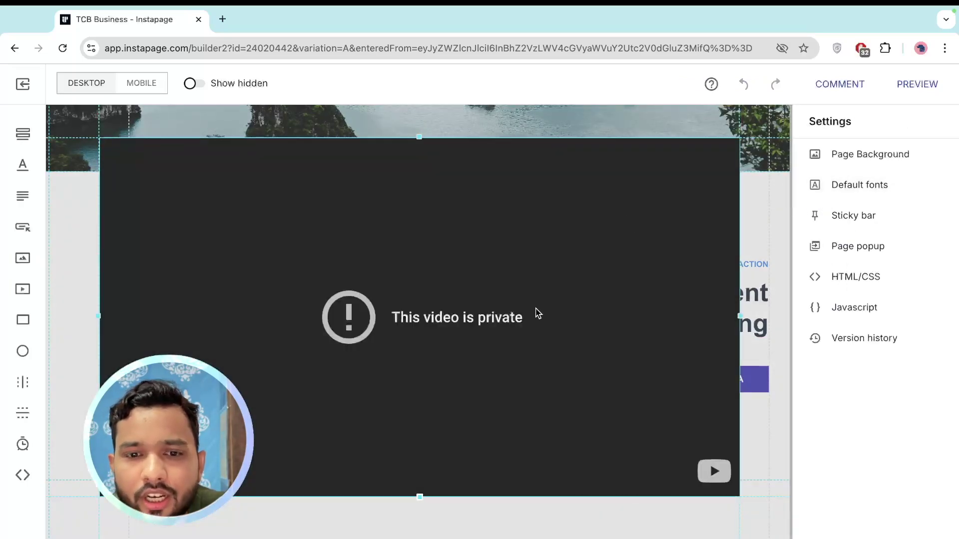
pyautogui.click(492, 318)
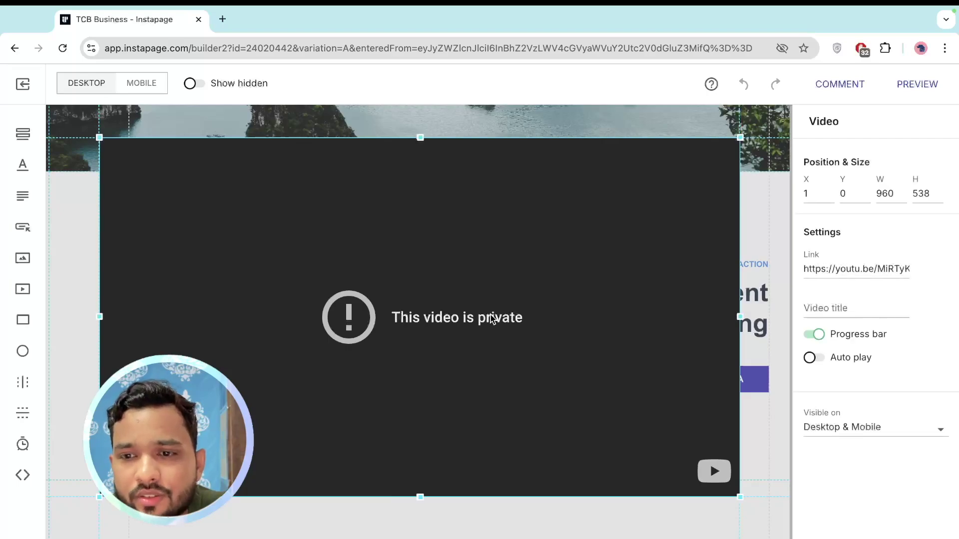
pyautogui.tripleClick(877, 272)
pyautogui.press('BackSpace')
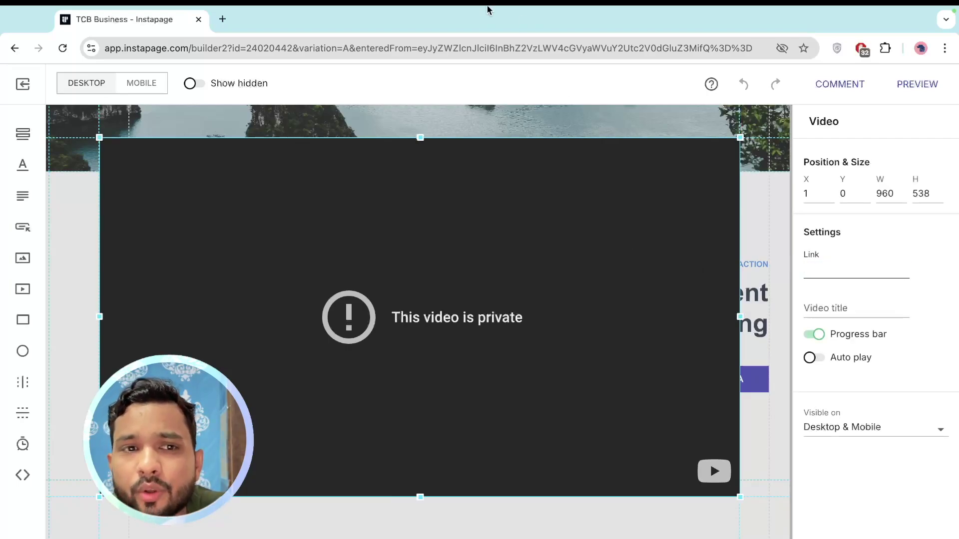
# Step: Open The Coding Bus's Dynamic Voting App Part 1 video on YouTube in a new browser tab and copy its video URL
pyautogui.click(223, 19)
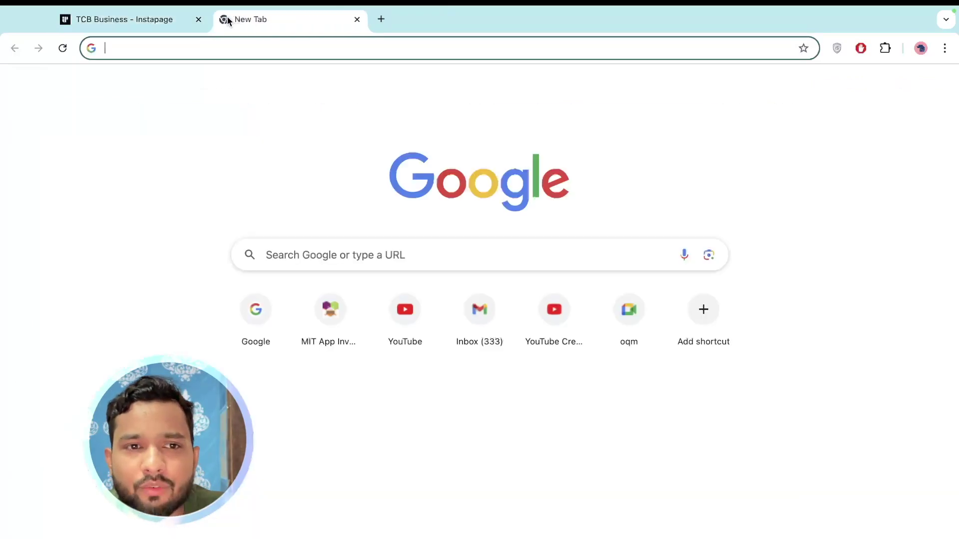
pyautogui.write('y')
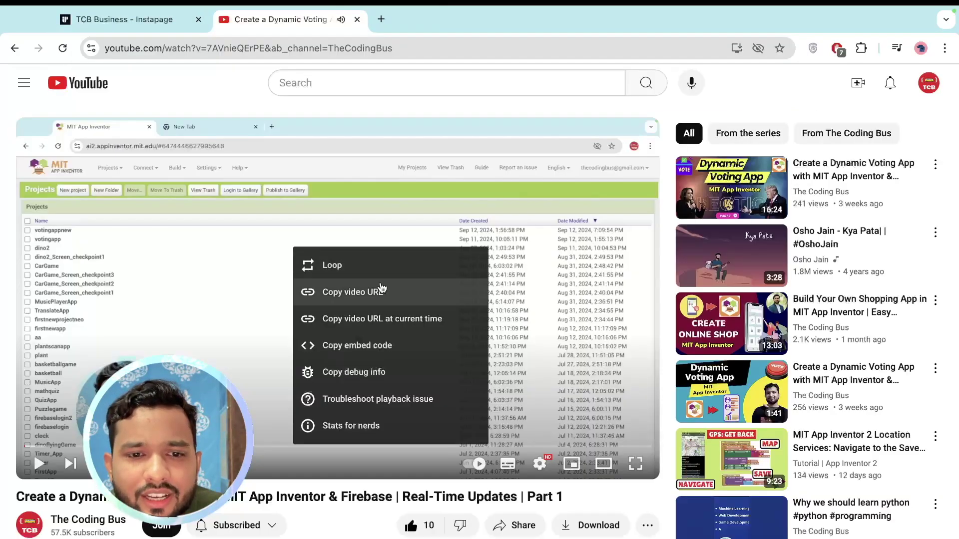
pyautogui.click(381, 290)
# Step: Back in Instapage, set the pop-up video's link to the copied YouTube URL and return to the page editor
pyautogui.click(143, 21)
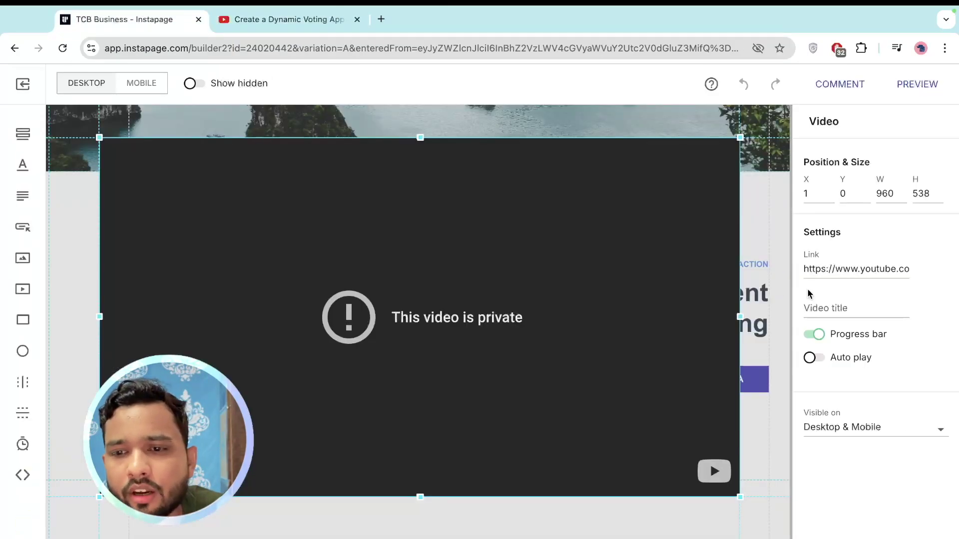
pyautogui.tripleClick(869, 270)
pyautogui.hotkey('ctrl', 'v')
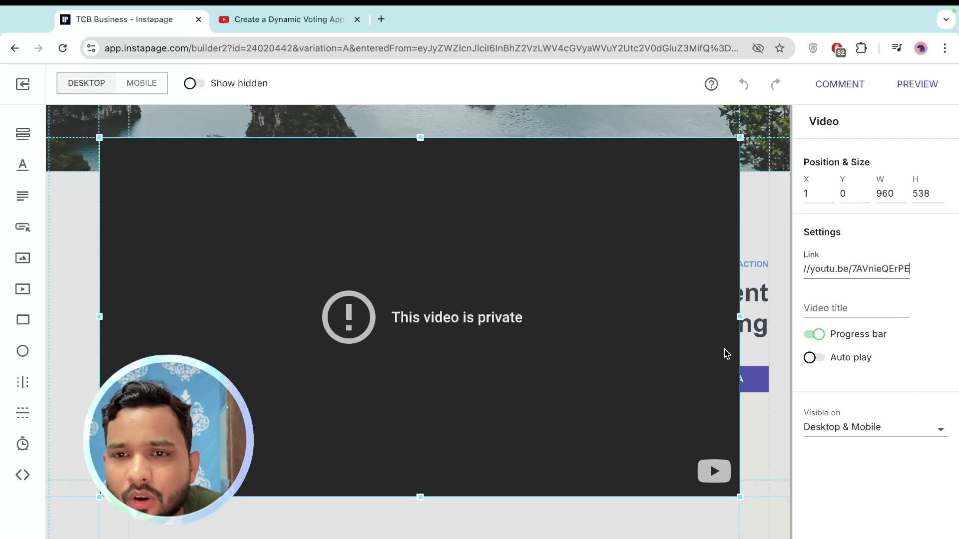
pyautogui.click(559, 332)
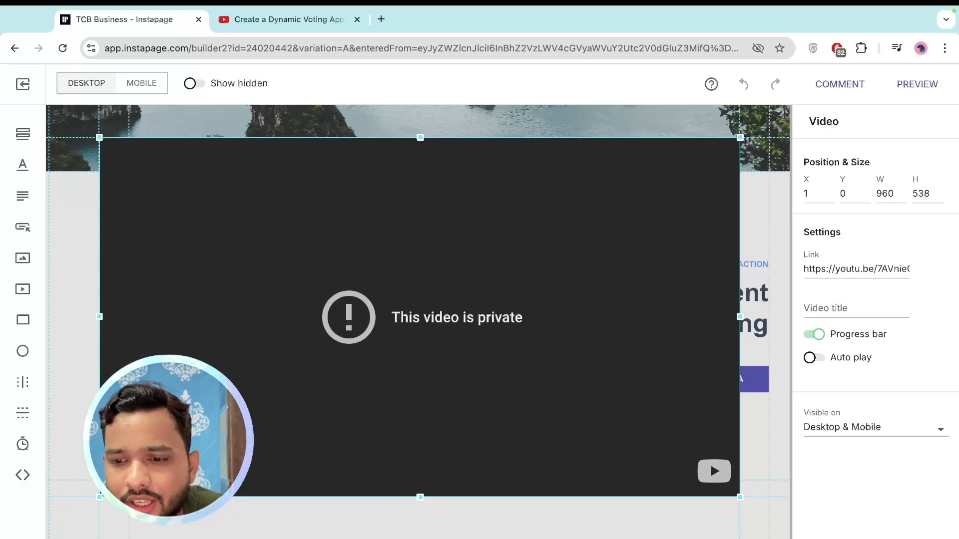
pyautogui.click(772, 393)
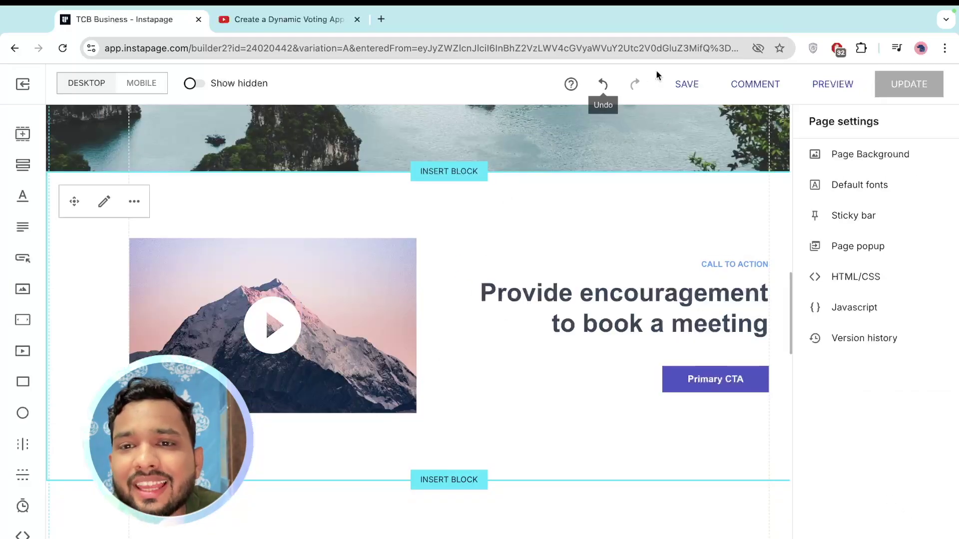
# Step: Save the page and preview its desktop version from the header down to the video call-to-action block
pyautogui.click(687, 84)
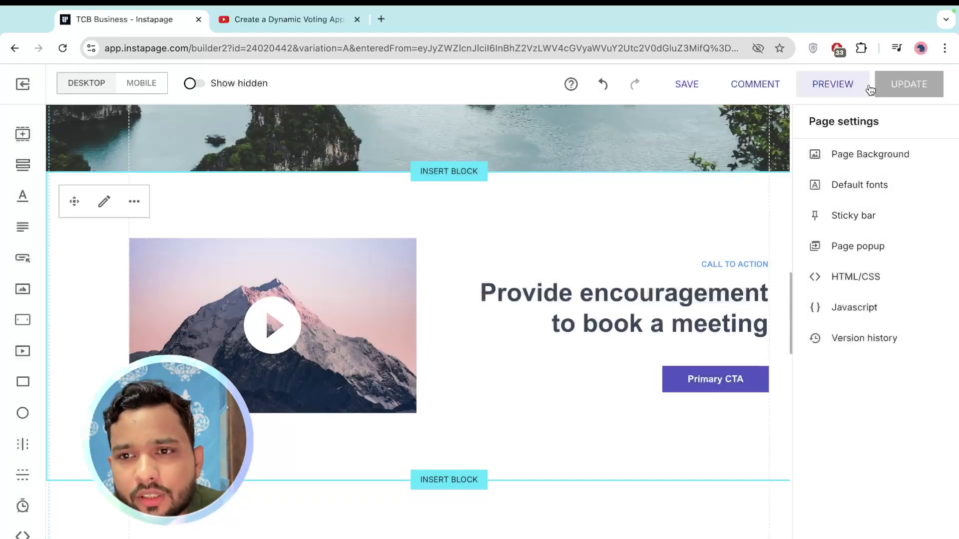
pyautogui.click(832, 83)
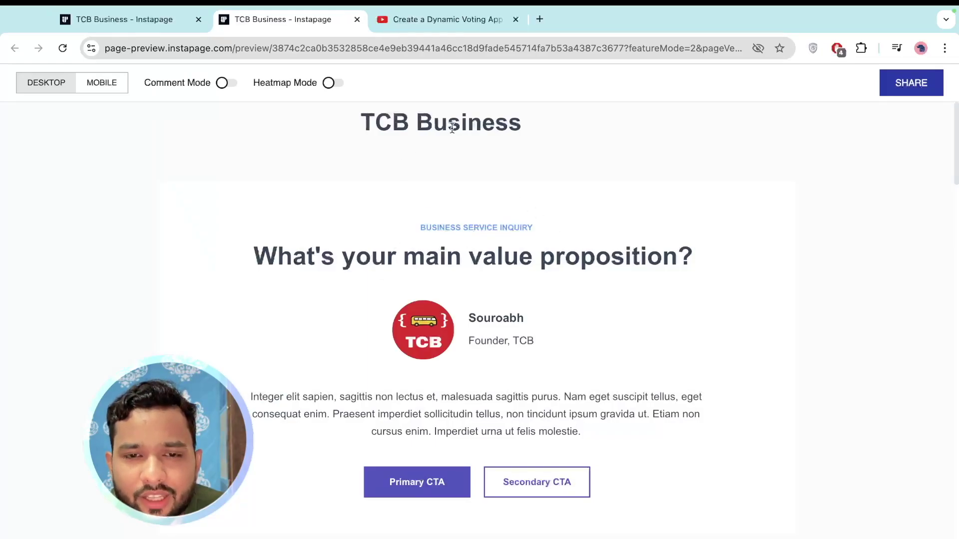
pyautogui.tripleClick(401, 122)
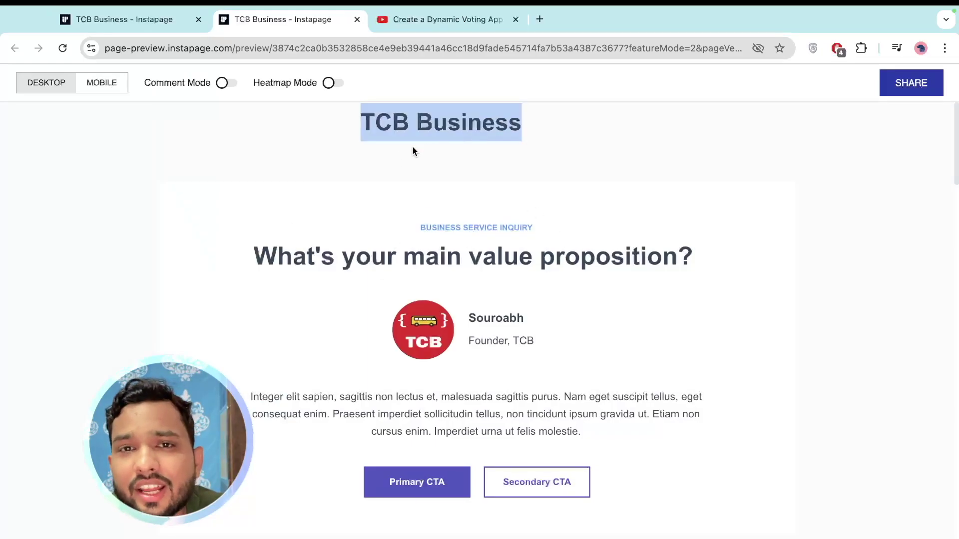
pyautogui.scroll(-8, 482, 368)
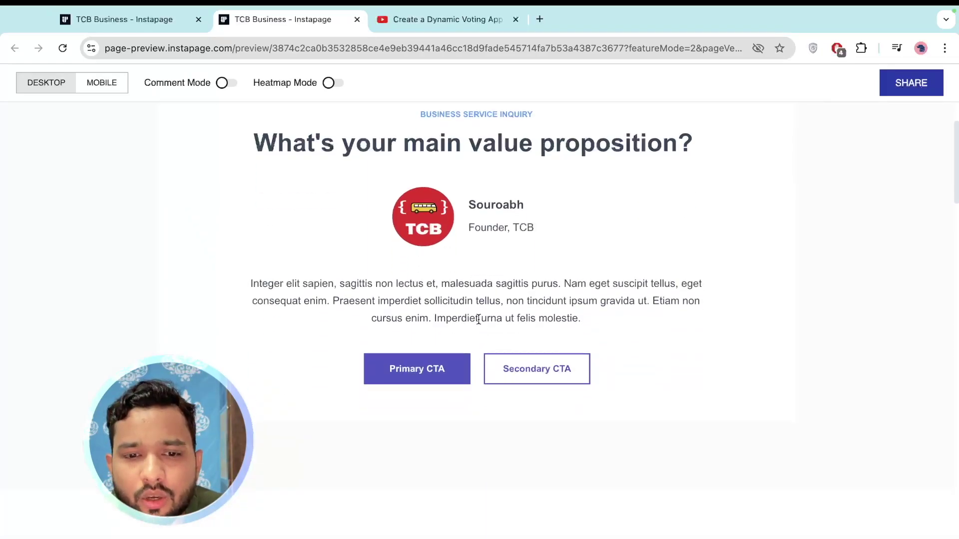
pyautogui.scroll(-2, 357, 286)
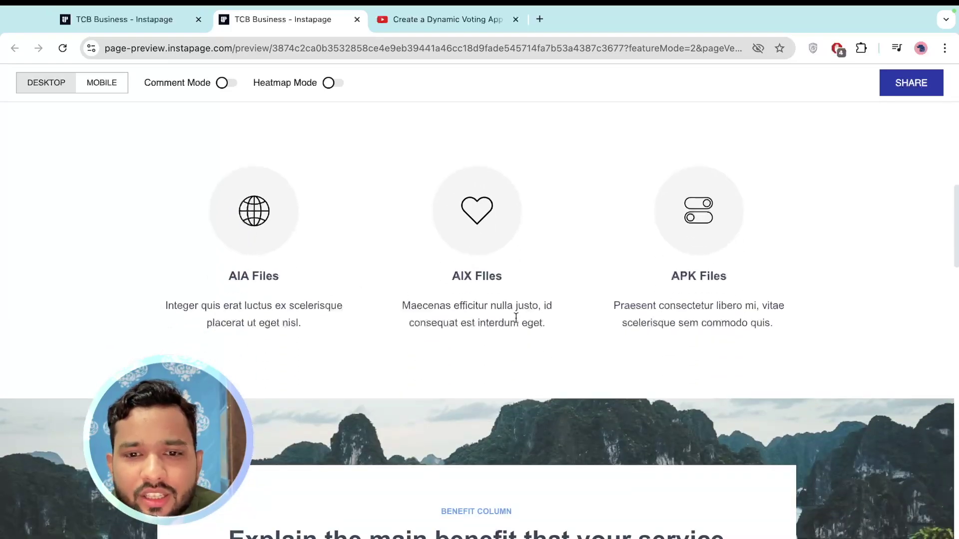
pyautogui.scroll(-10, 462, 395)
pyautogui.scroll(2, 461, 395)
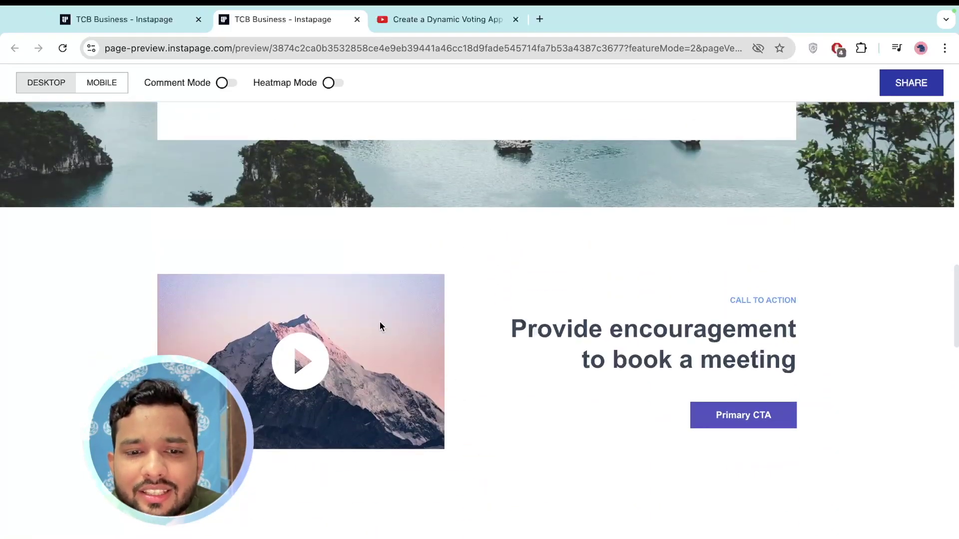
# Step: Test the video pop-up in the desktop preview and examine the remaining blocks down to the frequently asked questions
pyautogui.click(302, 368)
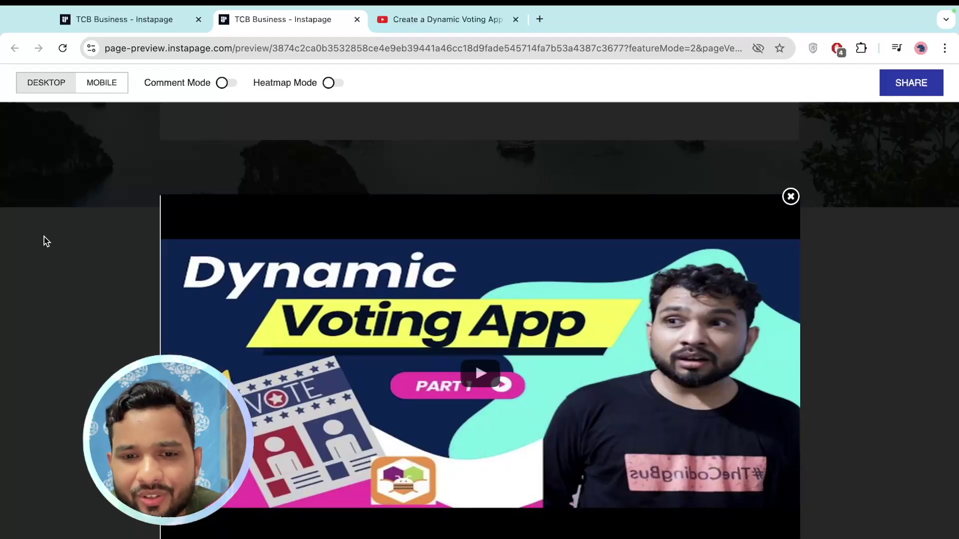
pyautogui.click(46, 242)
pyautogui.scroll(-2, 474, 282)
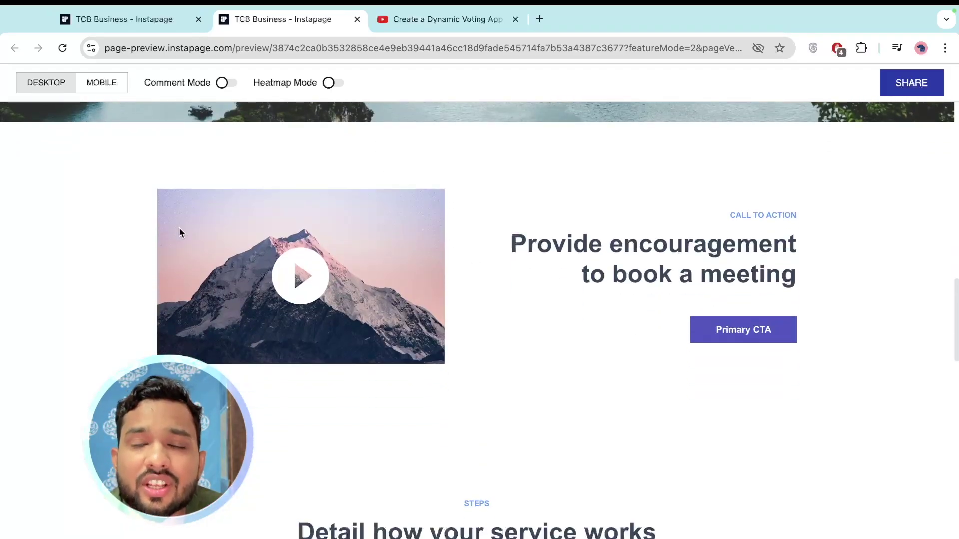
pyautogui.scroll(-12, 382, 357)
pyautogui.scroll(-12, 382, 359)
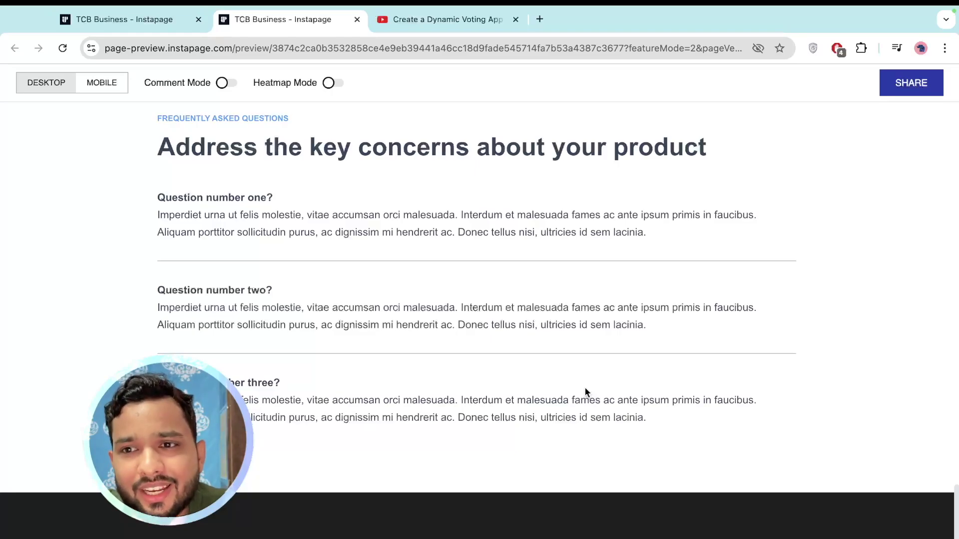
pyautogui.press('Home')
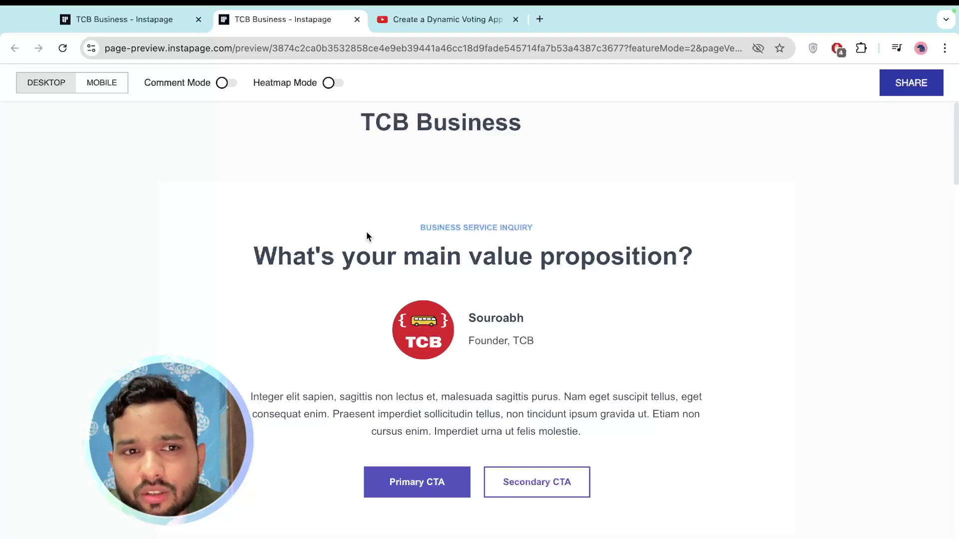
# Step: In the editor's mobile version, narrow the TCB Business headline to about 197 wide and place it at about X 216, Y 91
pyautogui.click(143, 12)
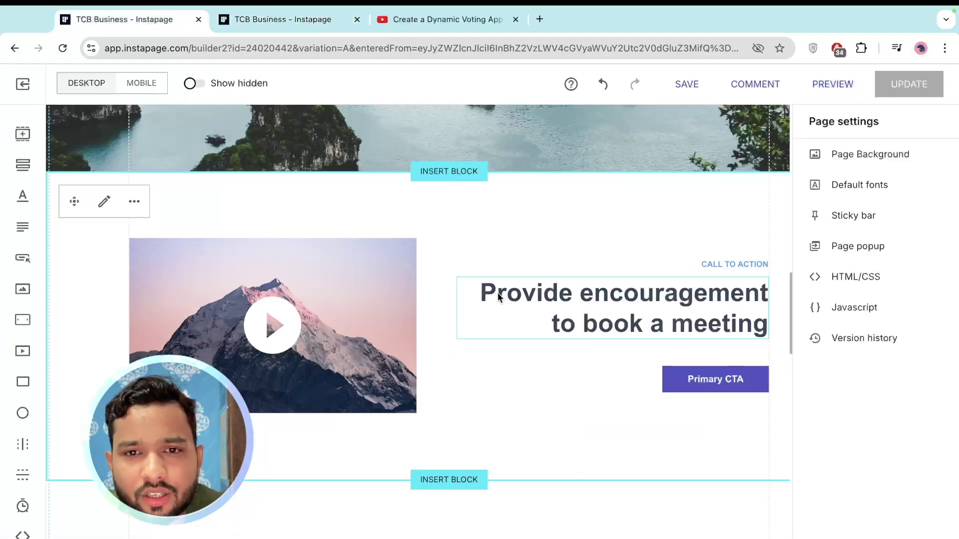
pyautogui.moveTo(141, 89)
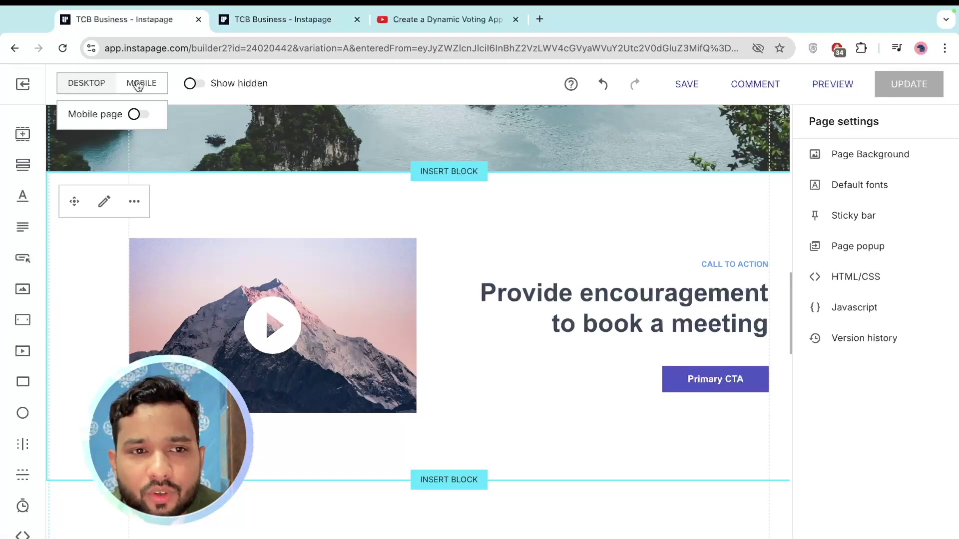
pyautogui.click(137, 84)
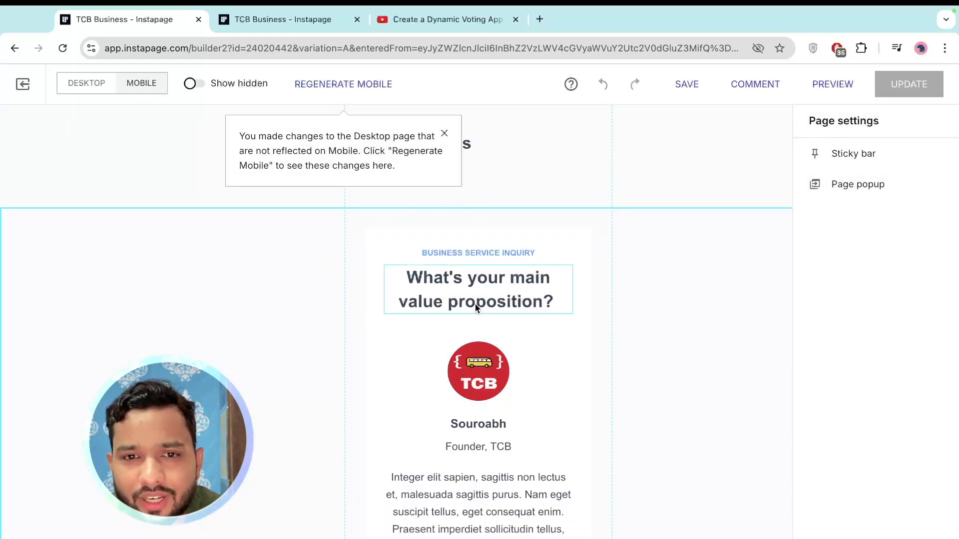
pyautogui.click(444, 133)
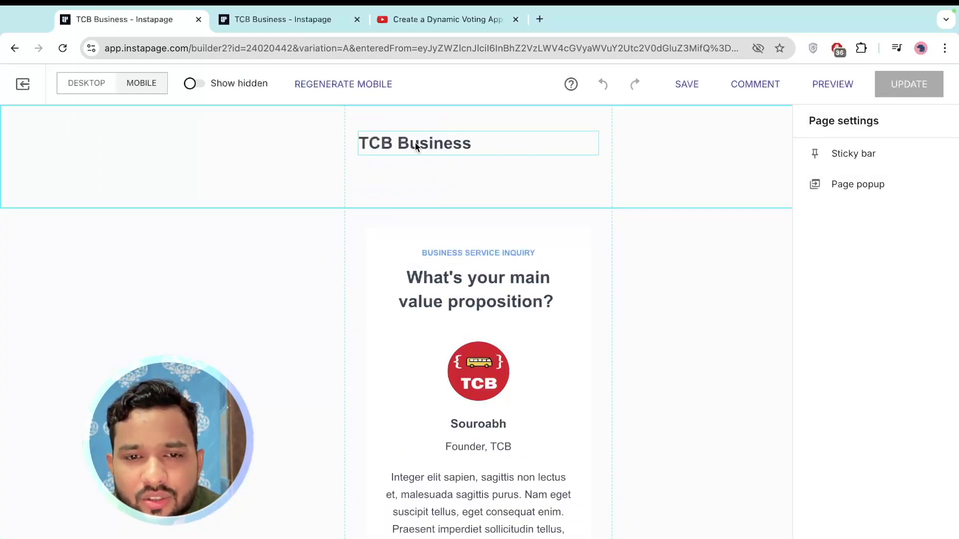
pyautogui.moveTo(405, 142); pyautogui.dragTo(479, 175)
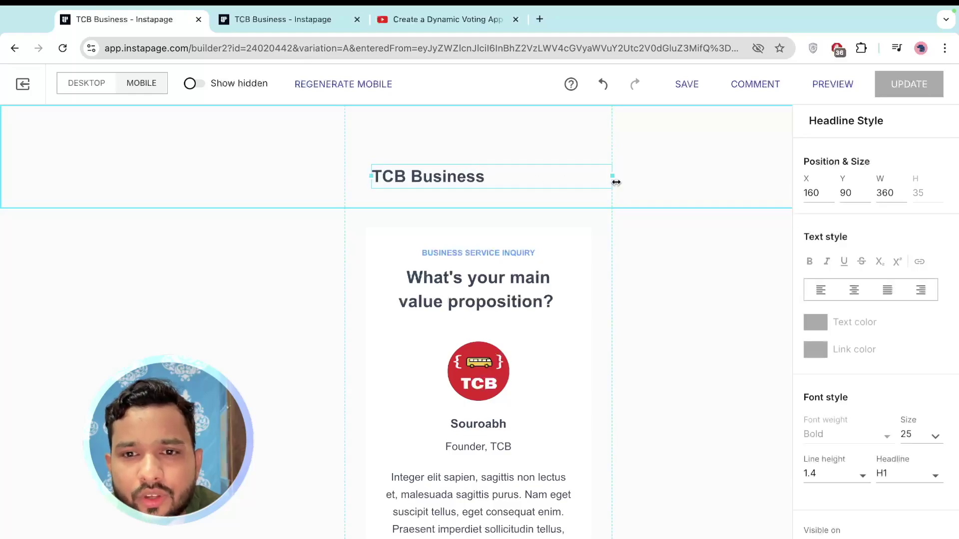
pyautogui.moveTo(614, 177); pyautogui.dragTo(505, 175)
pyautogui.moveTo(426, 179); pyautogui.dragTo(460, 181)
# Step: Make the Secondary CTA button below the profile text visible on desktop only
pyautogui.scroll(-10, 439, 331)
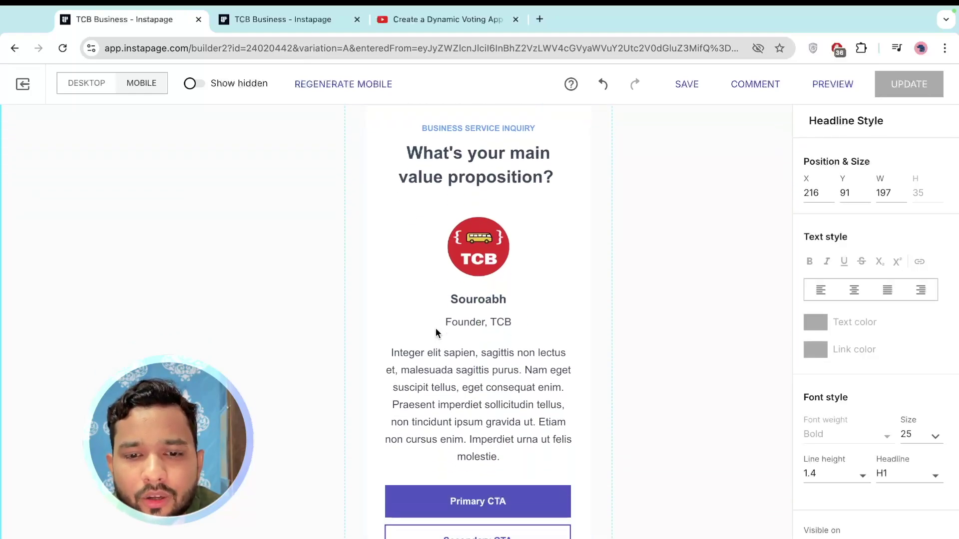
pyautogui.scroll(2, 422, 265)
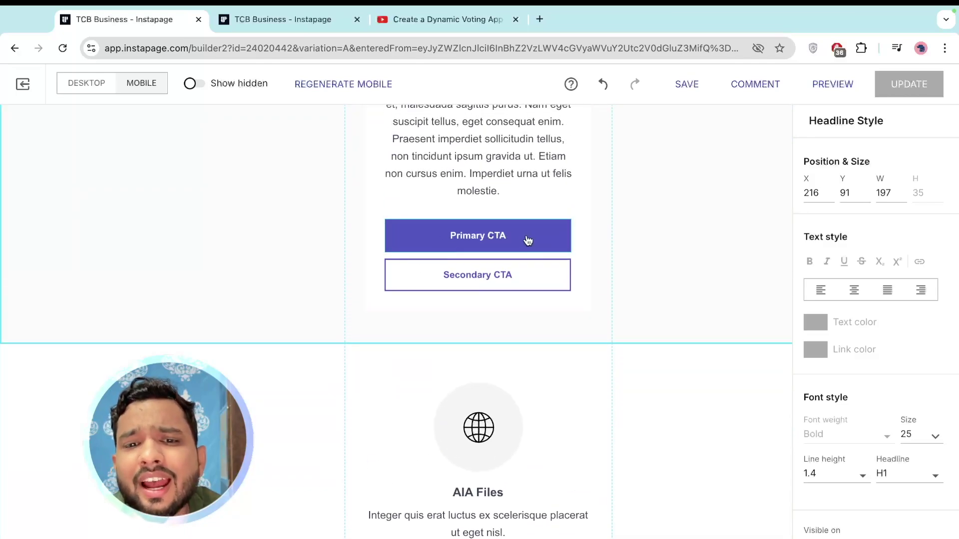
pyautogui.click(479, 275)
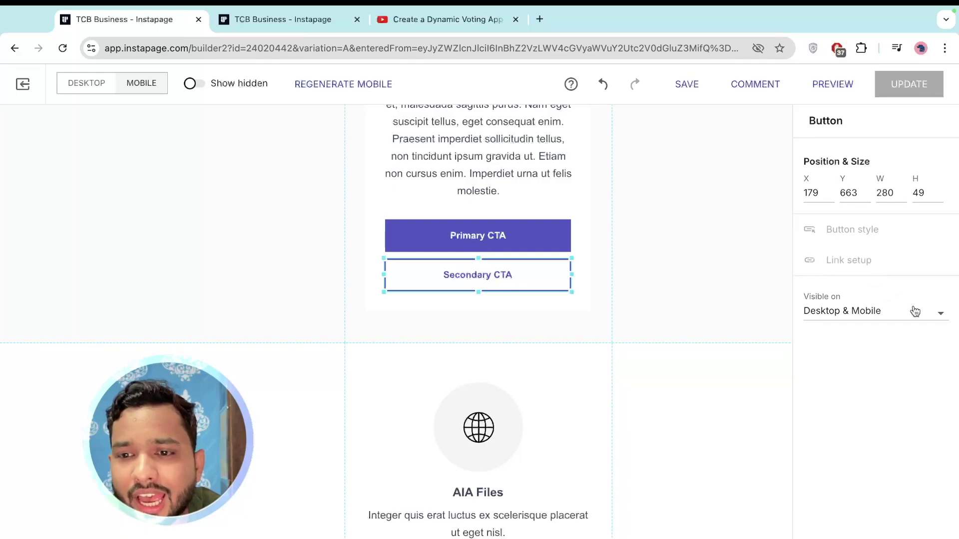
pyautogui.click(887, 317)
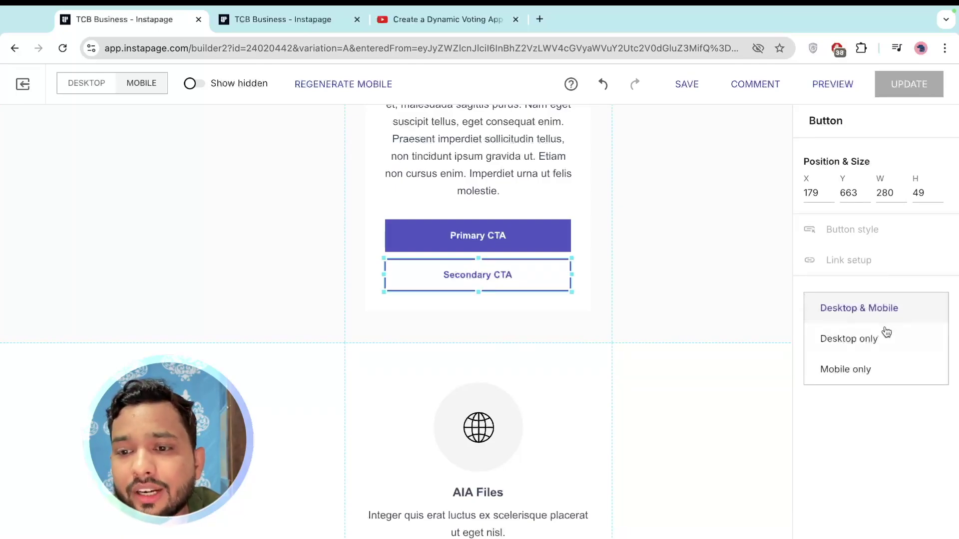
pyautogui.click(864, 338)
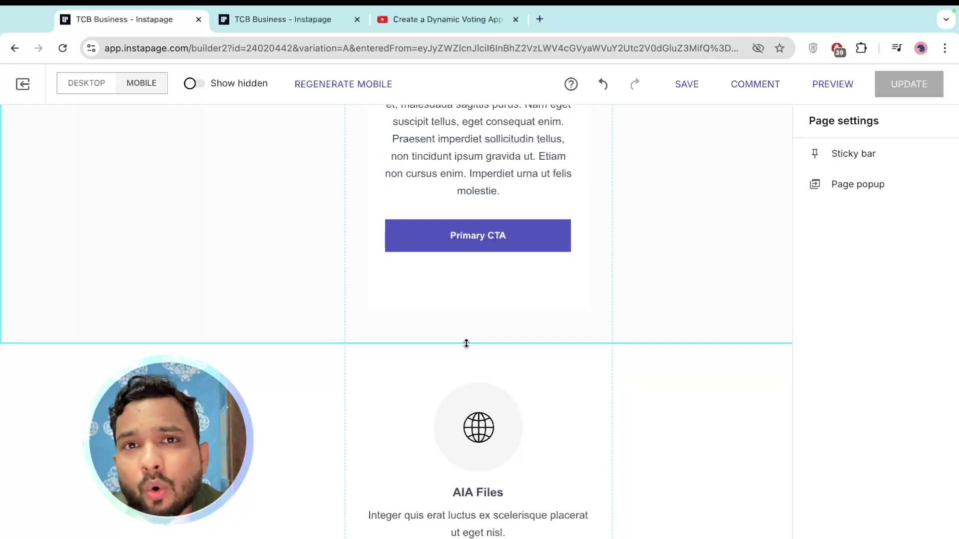
# Step: Centre the Primary CTA button in the mobile version's video call-to-action block at X 240, Y 186
pyautogui.scroll(2, 467, 343)
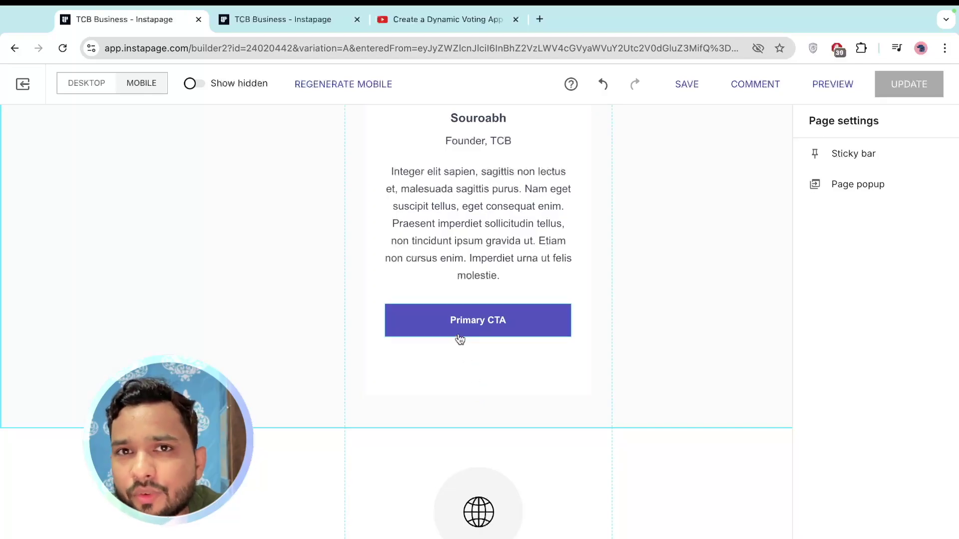
pyautogui.scroll(-15, 459, 339)
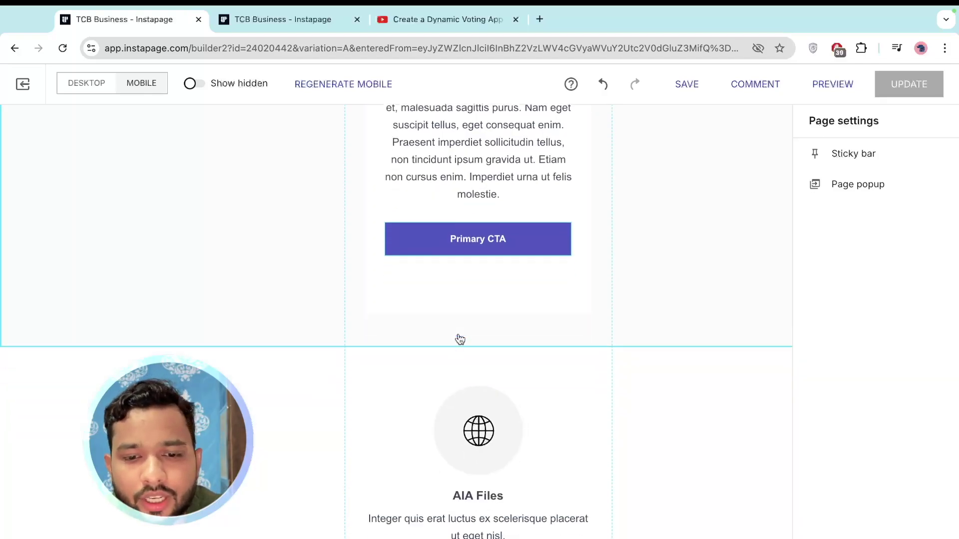
pyautogui.scroll(-6, 460, 339)
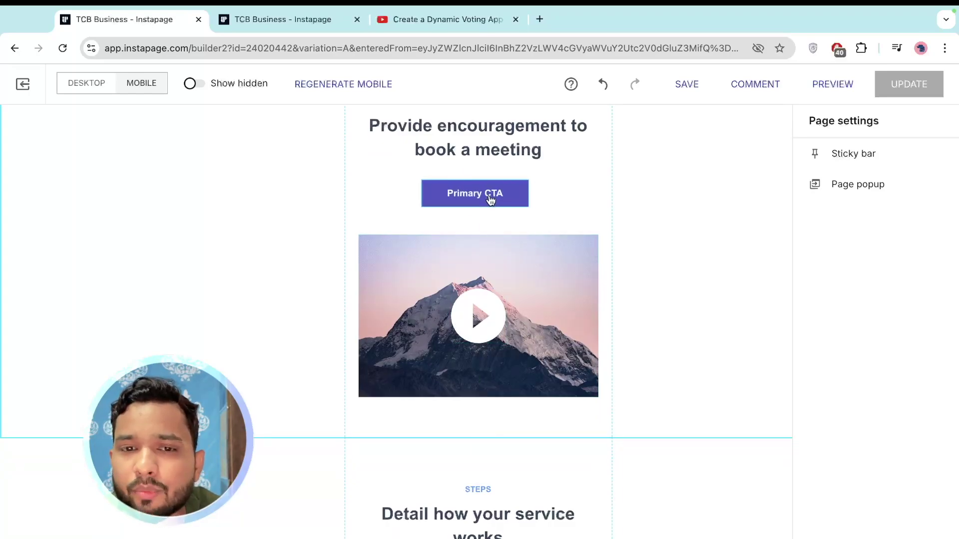
pyautogui.click(492, 199)
pyautogui.scroll(2, 390, 194)
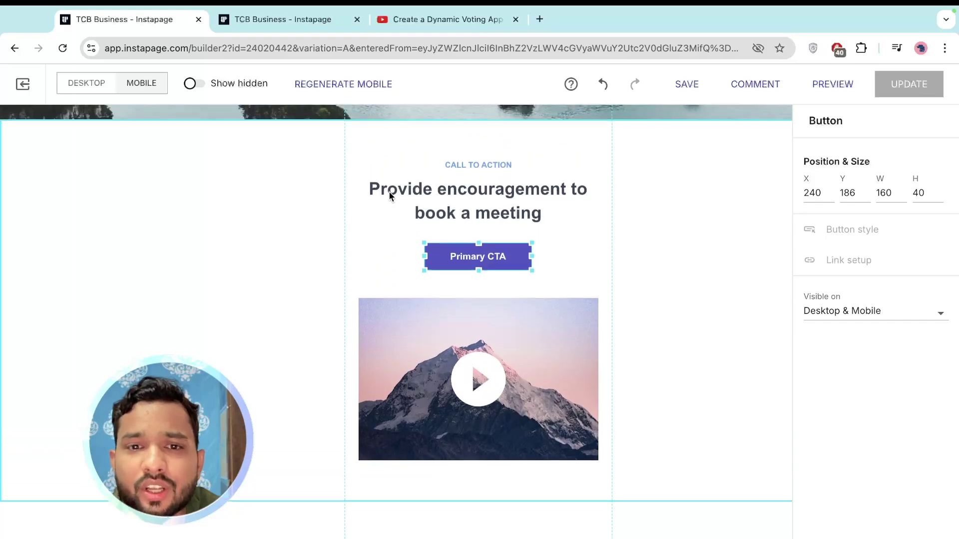
pyautogui.click(503, 215)
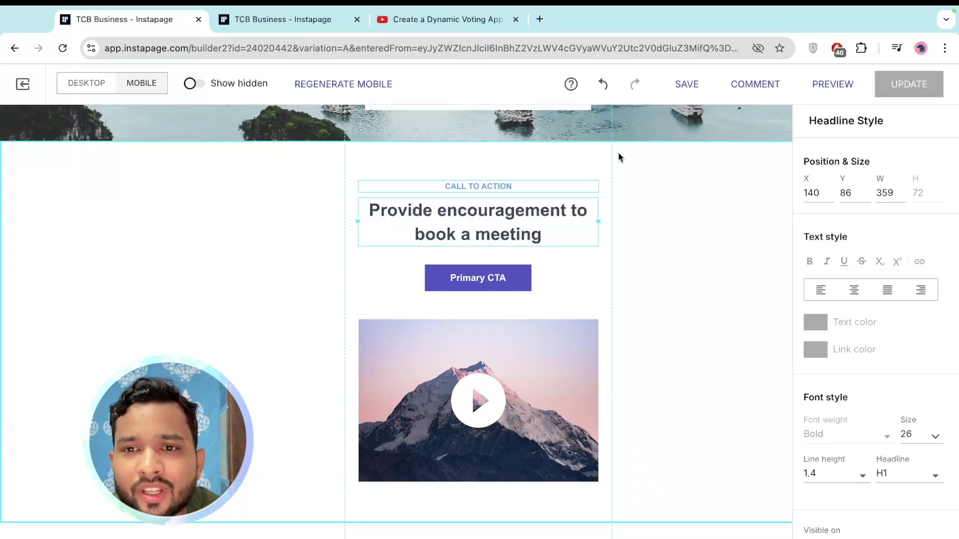
# Step: Save the page and switch the editor back to the desktop version
pyautogui.click(687, 85)
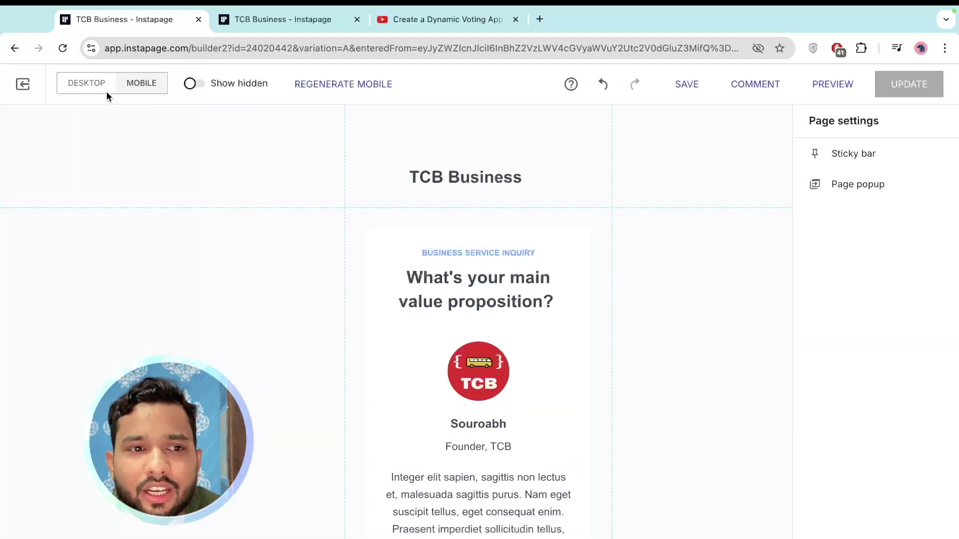
pyautogui.click(76, 82)
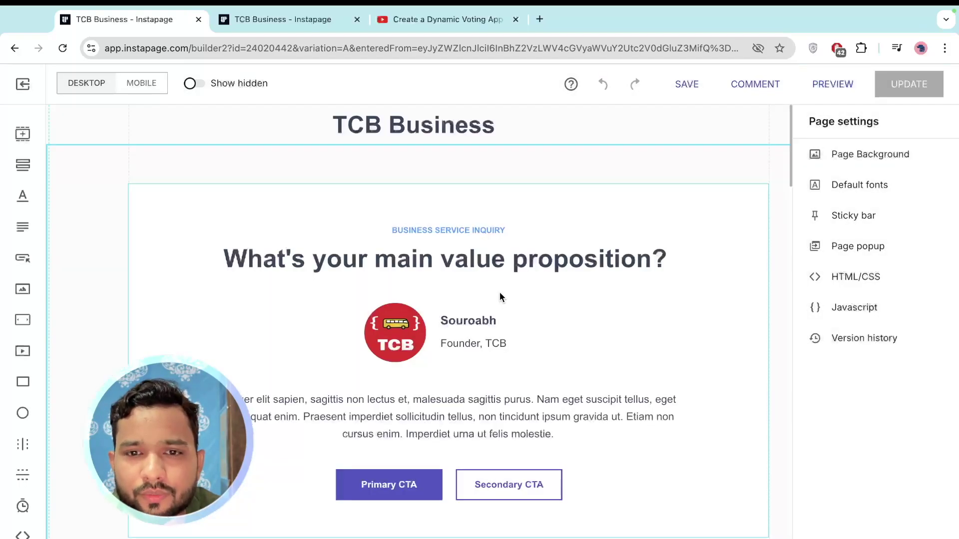